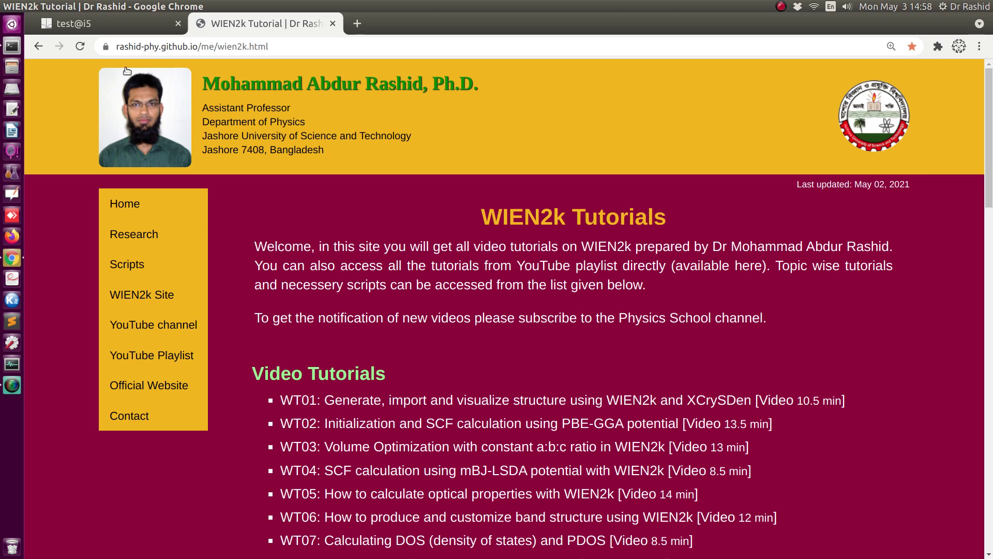
Step: Back on the WIEN2k Tutorial tab, highlight the WT12 Seebeck with BoltzTraP2 entry under Video Tutorials
{"action": "left_click", "coordinate": [99, 24]}
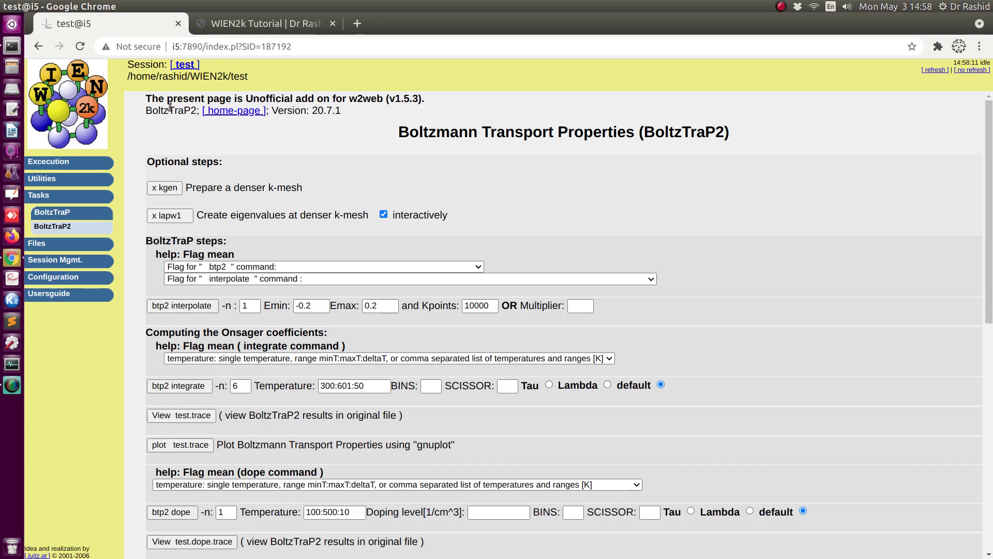
{"action": "left_click", "coordinate": [237, 23]}
{"action": "scroll", "coordinate": [397, 406], "scroll_direction": "down", "scroll_amount": 7}
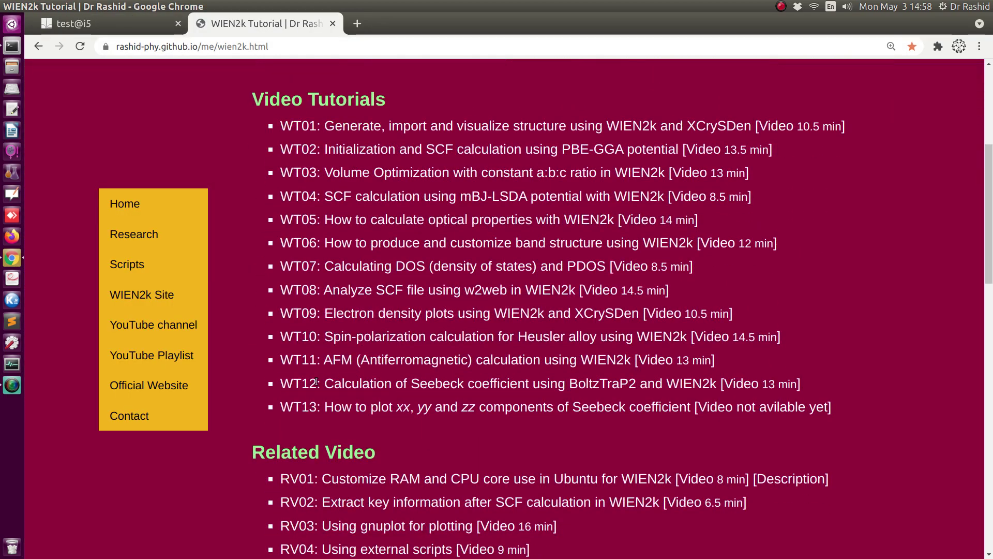
{"action": "left_click_drag", "start_coordinate": [282, 385], "coordinate": [718, 386]}
{"action": "left_click", "coordinate": [689, 384]}
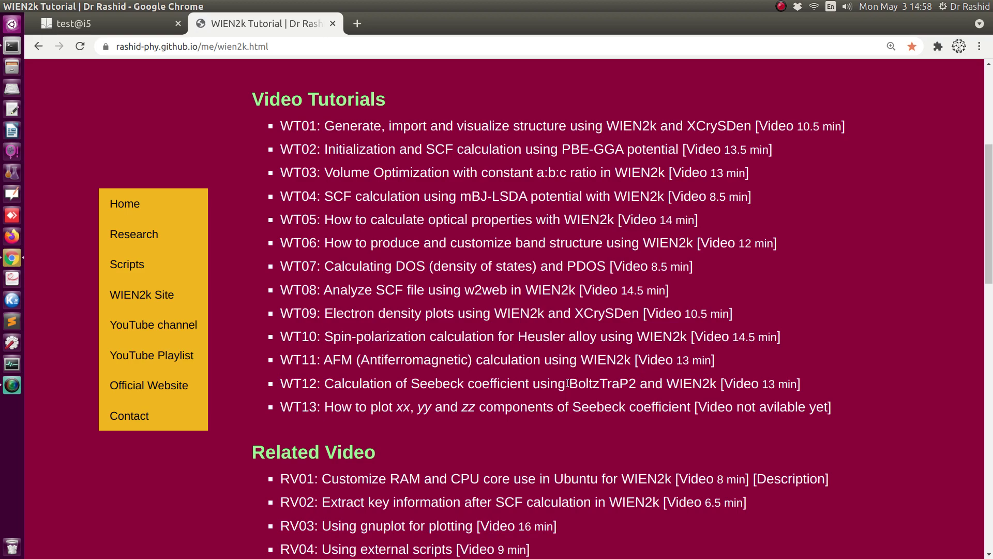
Step: Switch to the test session's BoltzTraP2 page and scroll down to the postscript plot downloads
{"action": "left_click", "coordinate": [120, 18]}
{"action": "scroll", "coordinate": [250, 359], "scroll_direction": "down", "scroll_amount": 5}
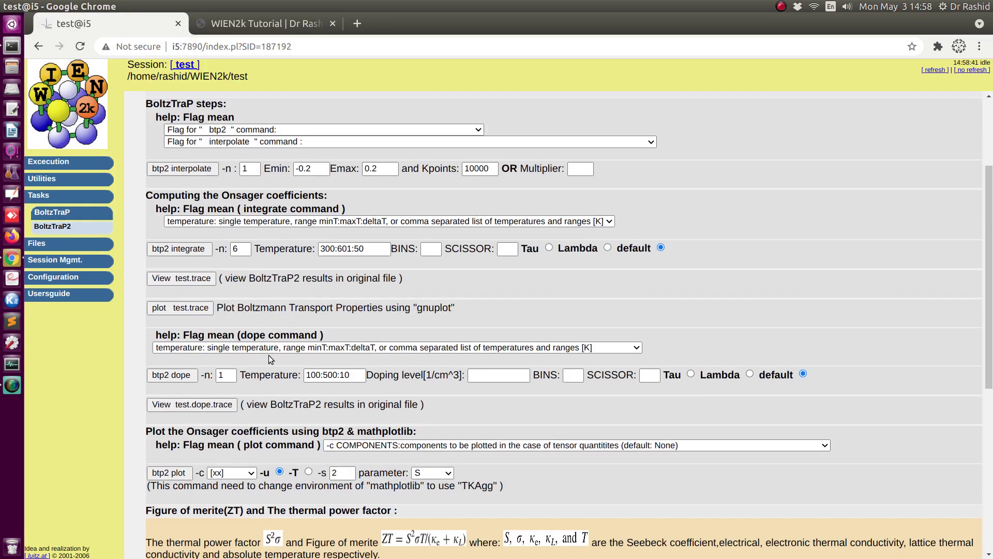
{"action": "scroll", "coordinate": [335, 367], "scroll_direction": "down", "scroll_amount": 3}
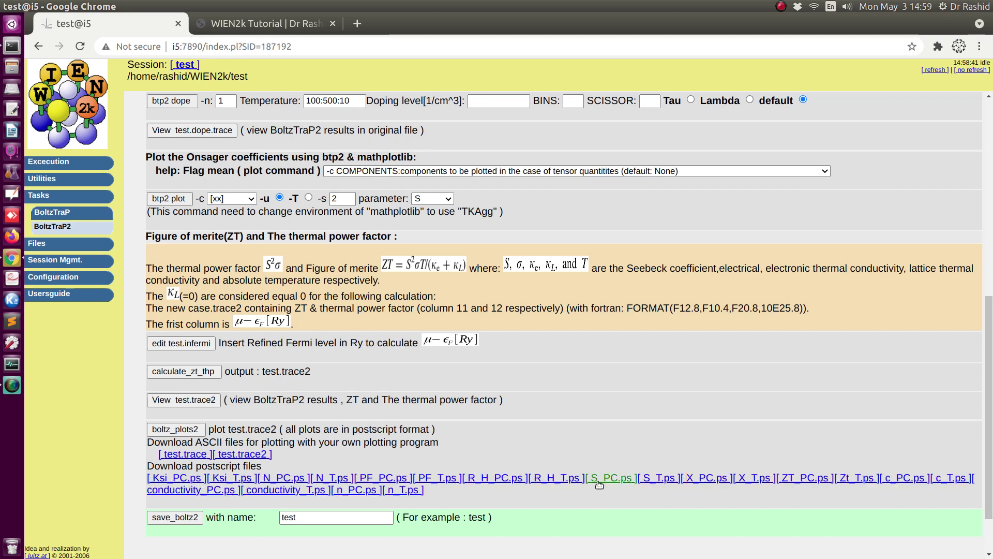
Step: Download S_PC.ps and prepare 'xdg-open S_PC.ps' in a new terminal
{"action": "left_click", "coordinate": [564, 479]}
{"action": "key", "text": "ctrl+alt+t"}
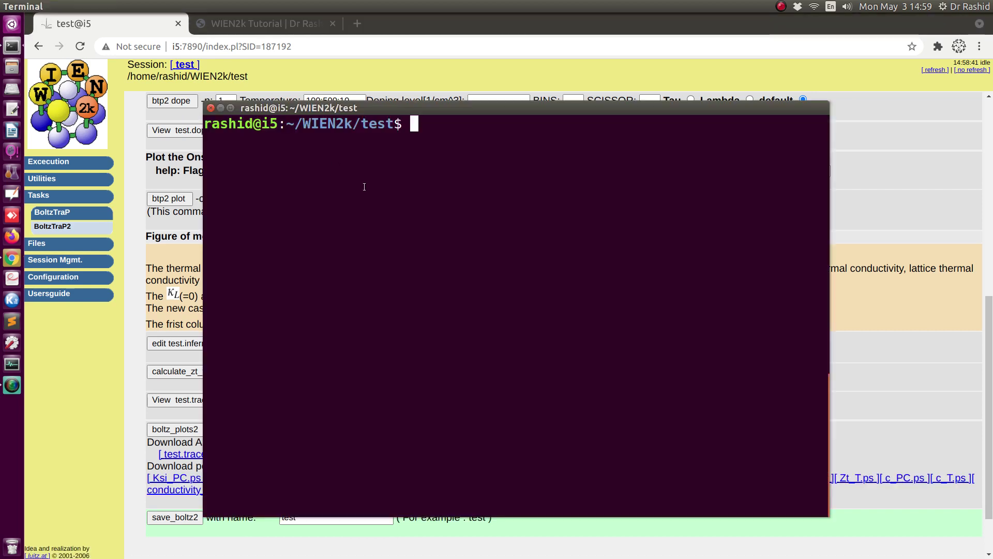
{"action": "type", "text": "g"}
{"action": "key", "text": "BackSpace"}
{"action": "type", "text": "xdg-open "}
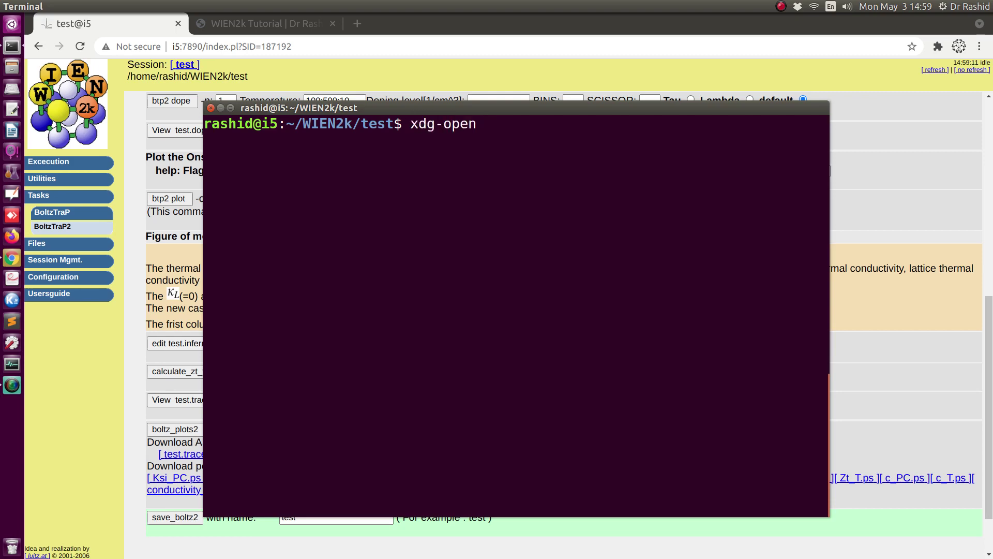
{"action": "type", "text": "S_P"}
{"action": "key", "text": "Tab"}
Step: Open S_PC.ps in the document viewer, browse the first three plot pages, then return to w2web
{"action": "key", "text": "Return"}
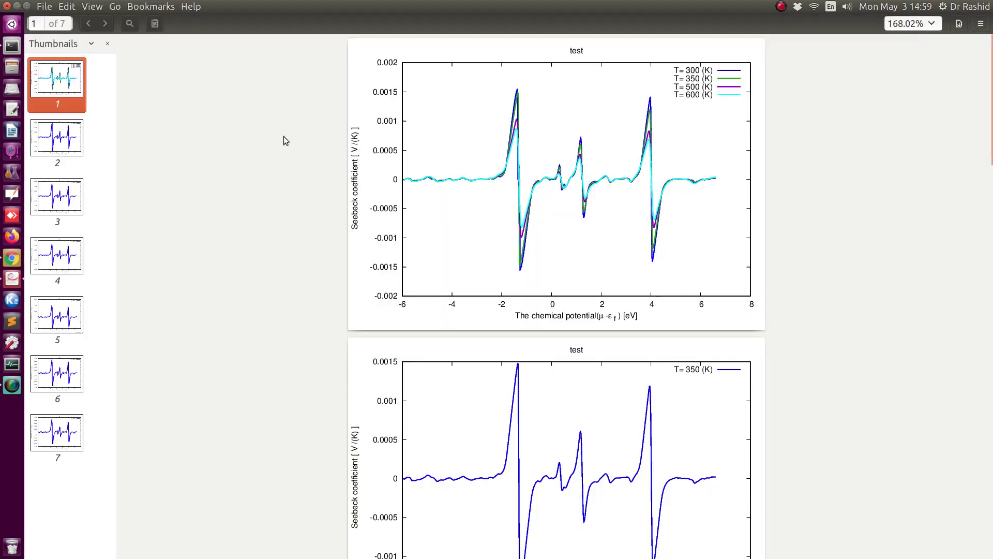
{"action": "scroll", "coordinate": [341, 236], "scroll_direction": "up", "scroll_amount": 4, "text": "ctrl"}
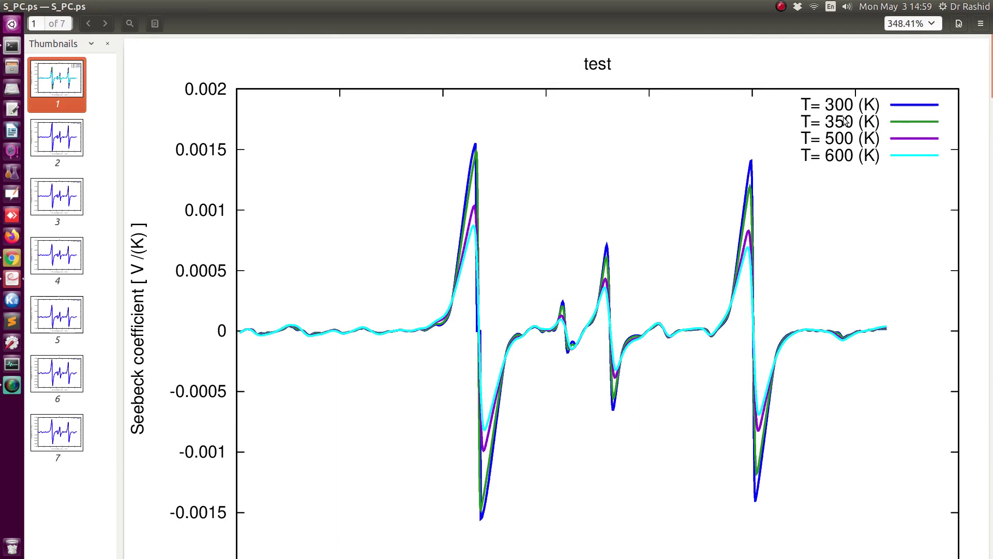
{"action": "scroll", "coordinate": [552, 206], "scroll_direction": "down", "scroll_amount": 3}
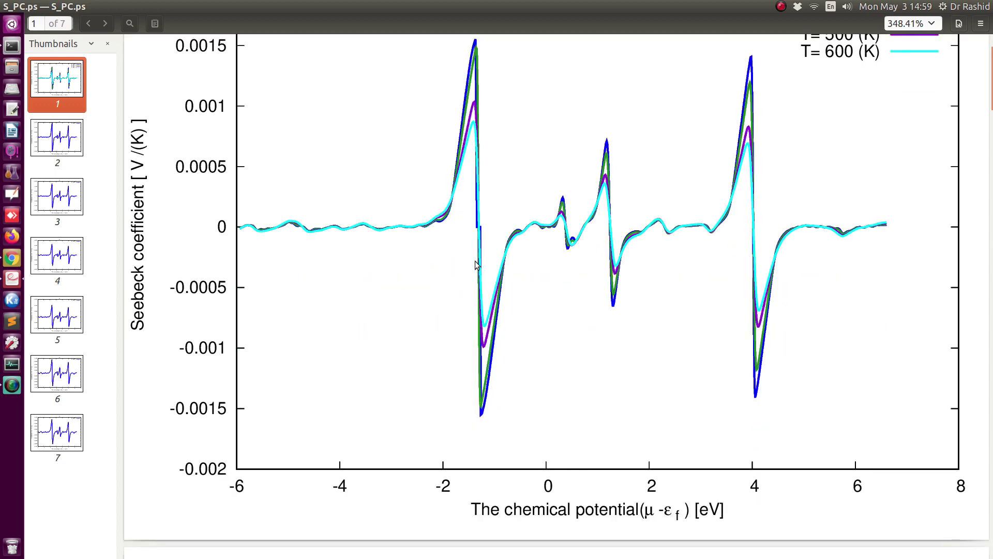
{"action": "scroll", "coordinate": [476, 265], "scroll_direction": "down", "scroll_amount": 2}
{"action": "scroll", "coordinate": [454, 432], "scroll_direction": "down", "scroll_amount": 5}
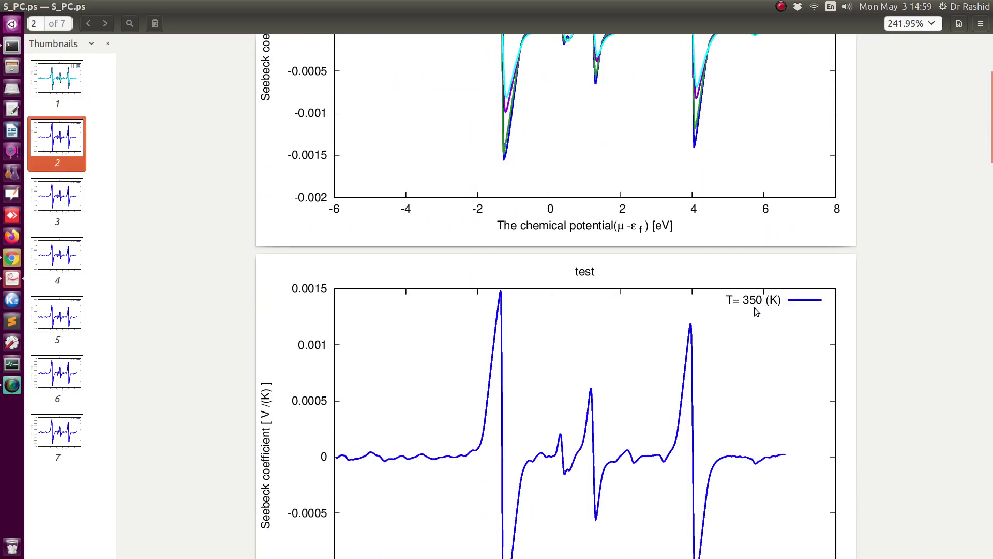
{"action": "scroll", "coordinate": [757, 310], "scroll_direction": "down", "scroll_amount": 15}
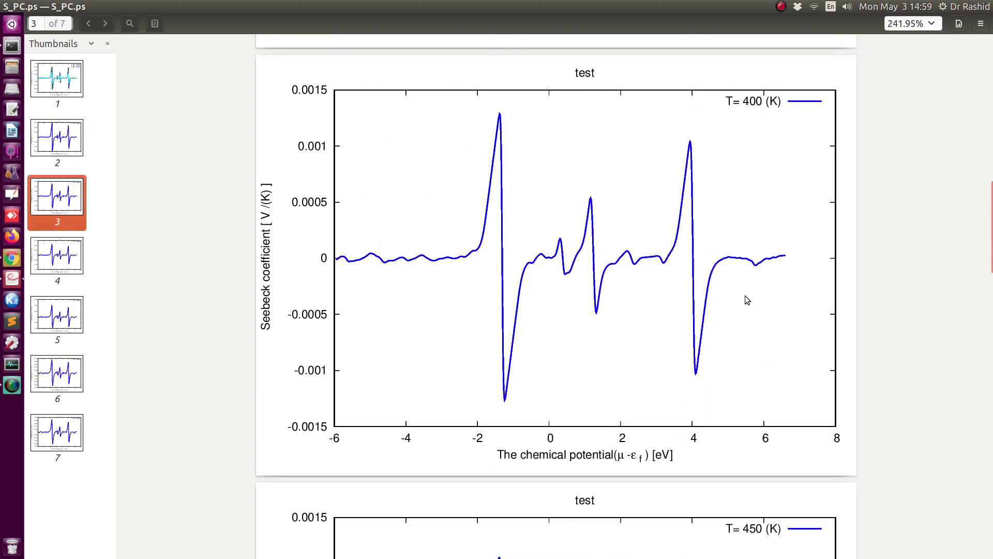
{"action": "scroll", "coordinate": [744, 304], "scroll_direction": "up", "scroll_amount": 20}
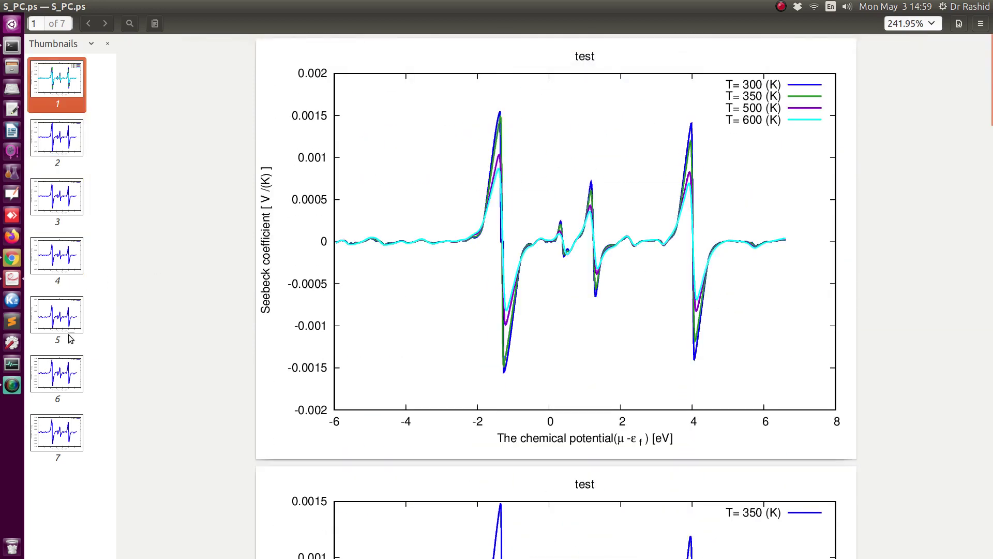
{"action": "left_click", "coordinate": [12, 258]}
{"action": "scroll", "coordinate": [300, 250], "scroll_direction": "up", "scroll_amount": 4}
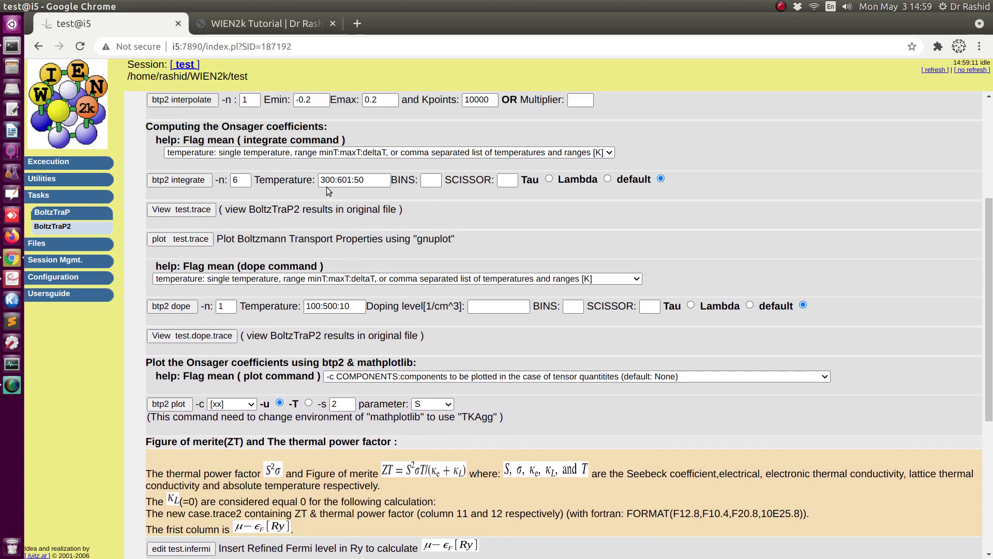
Step: Highlight the integrate temperature range values 300, 601 and 50 on the enlarged page
{"action": "left_click_drag", "start_coordinate": [320, 180], "coordinate": [328, 180]}
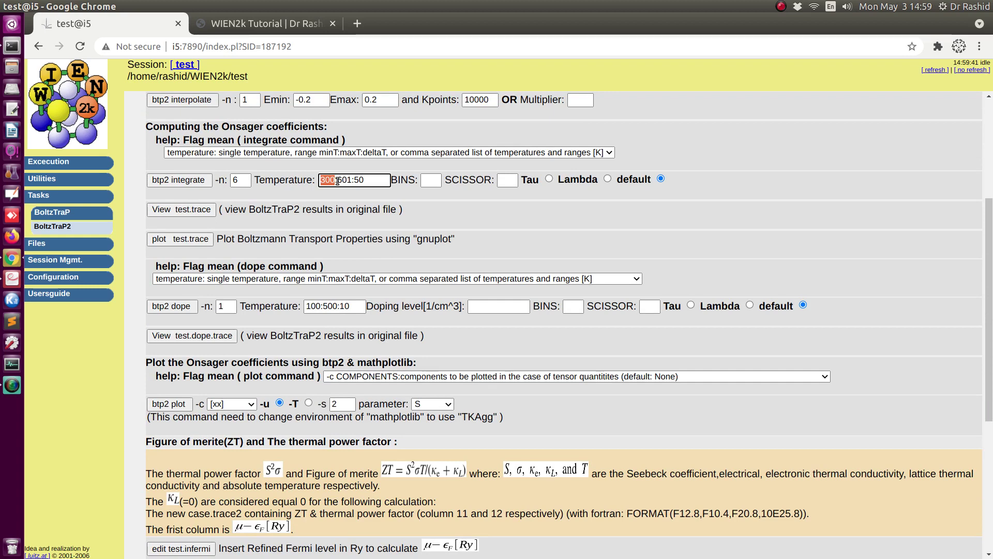
{"action": "left_click_drag", "start_coordinate": [337, 181], "coordinate": [353, 181]}
{"action": "key", "text": "ctrl+plus"}
{"action": "key", "text": "ctrl+plus"}
{"action": "key", "text": "ctrl+plus"}
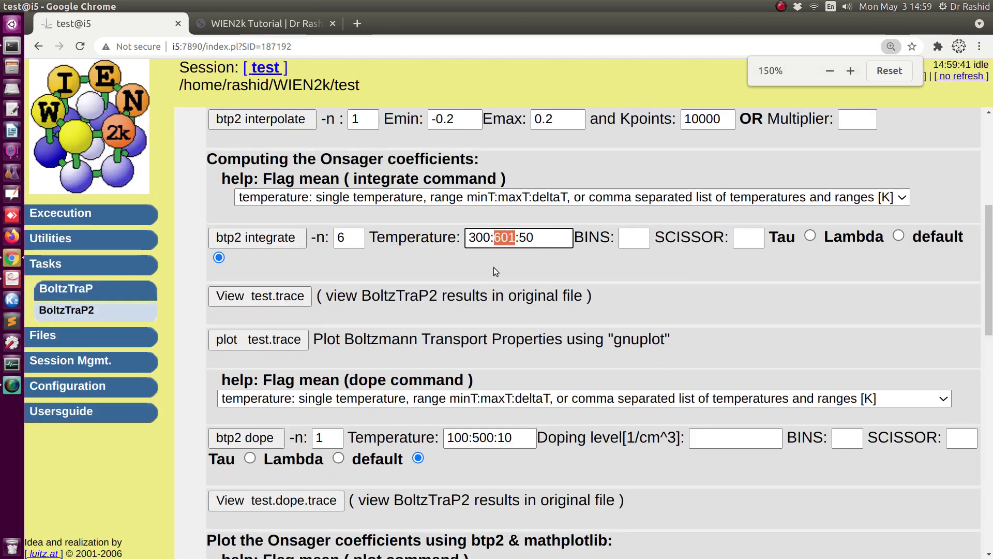
{"action": "scroll", "coordinate": [497, 269], "scroll_direction": "up", "scroll_amount": 1}
{"action": "left_click_drag", "start_coordinate": [519, 273], "coordinate": [533, 274]}
{"action": "left_click", "coordinate": [533, 276]}
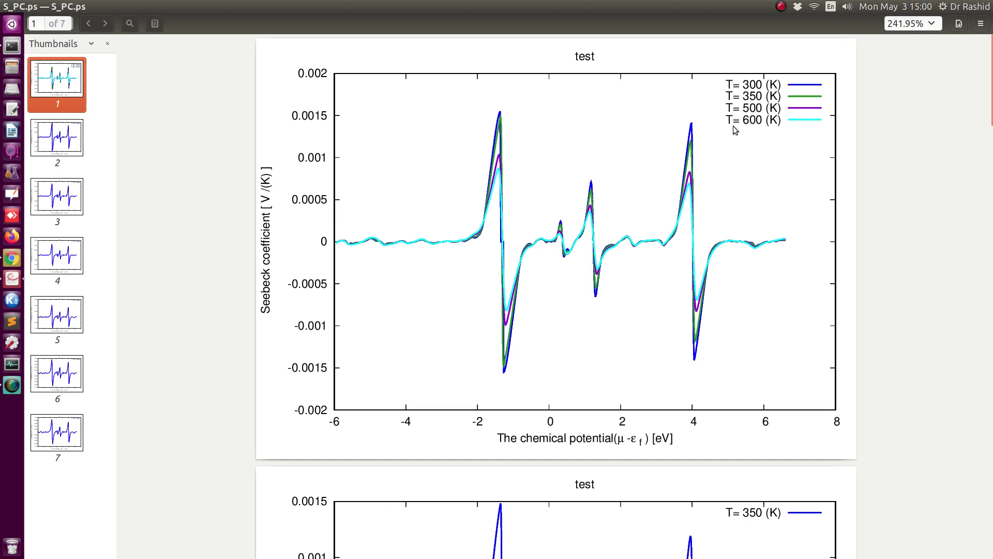
Step: Page through all seven S_PC.ps plots from 300 K to 600 K, then return to w2web
{"action": "scroll", "coordinate": [730, 215], "scroll_direction": "down", "scroll_amount": 5}
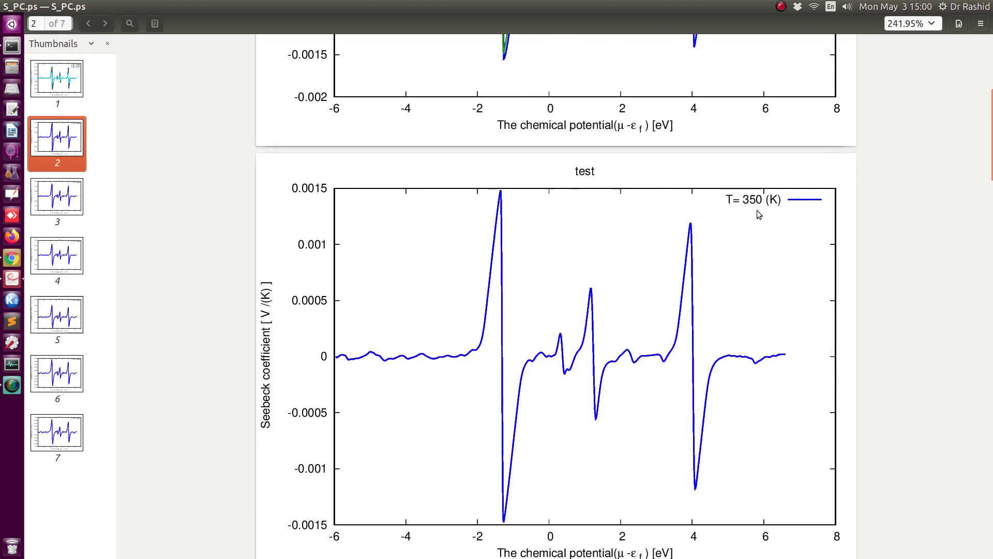
{"action": "scroll", "coordinate": [754, 204], "scroll_direction": "down", "scroll_amount": 10}
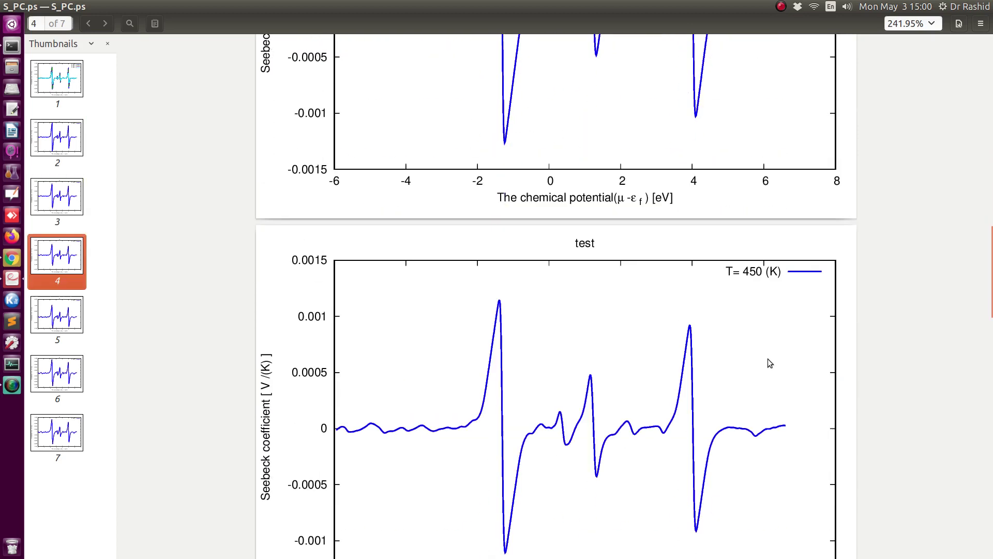
{"action": "scroll", "coordinate": [757, 246], "scroll_direction": "down", "scroll_amount": 10}
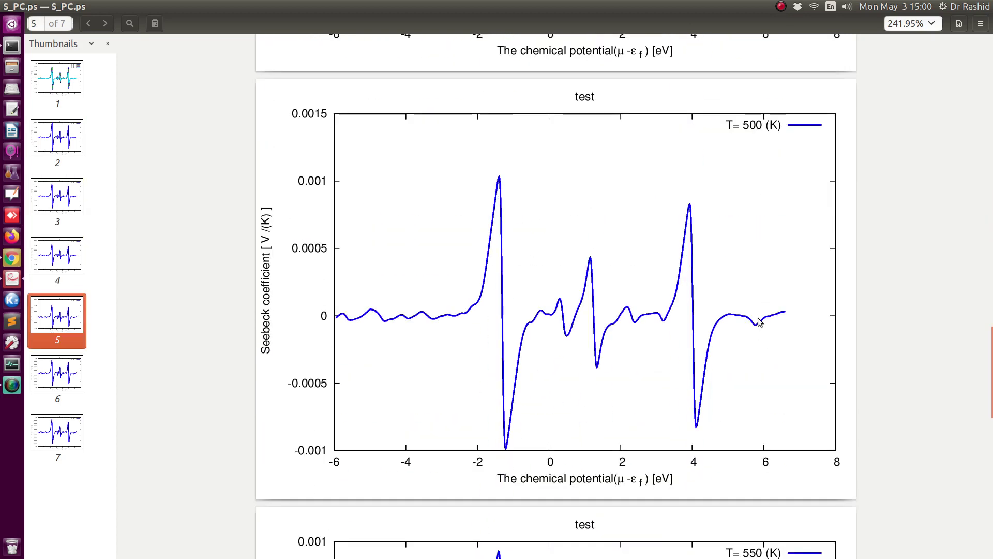
{"action": "scroll", "coordinate": [757, 294], "scroll_direction": "down", "scroll_amount": 5}
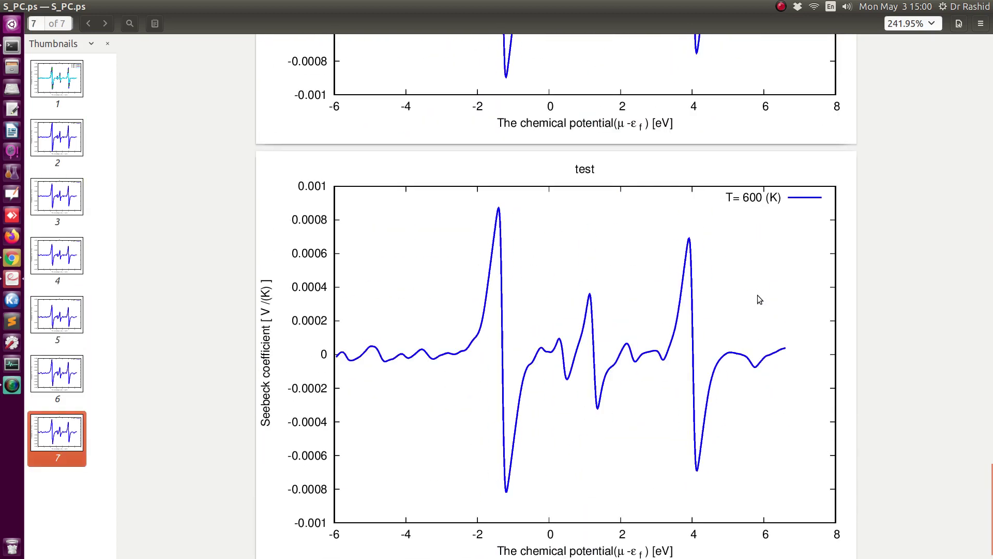
{"action": "key", "text": "ctrl+Home"}
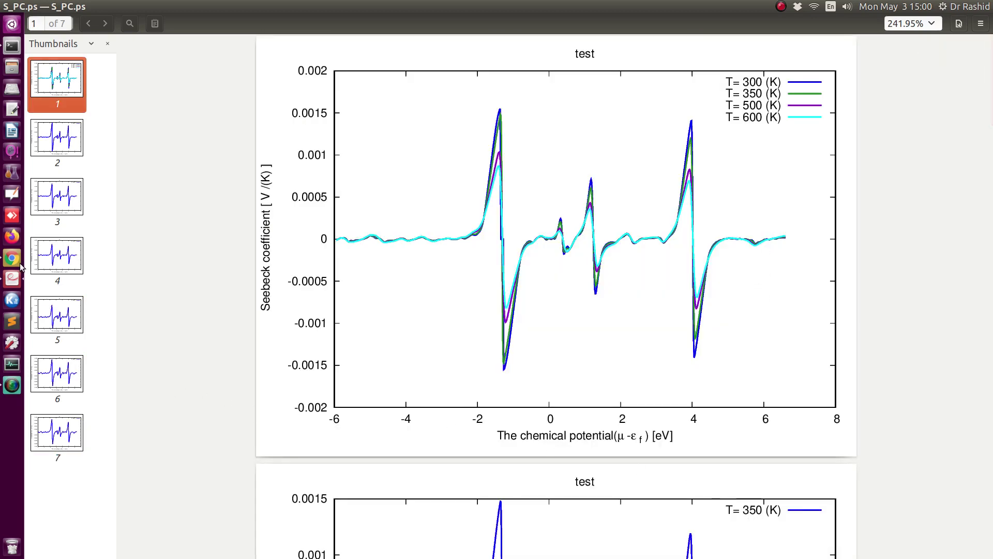
{"action": "key", "text": "alt+Tab"}
{"action": "scroll", "coordinate": [232, 424], "scroll_direction": "down", "scroll_amount": 10}
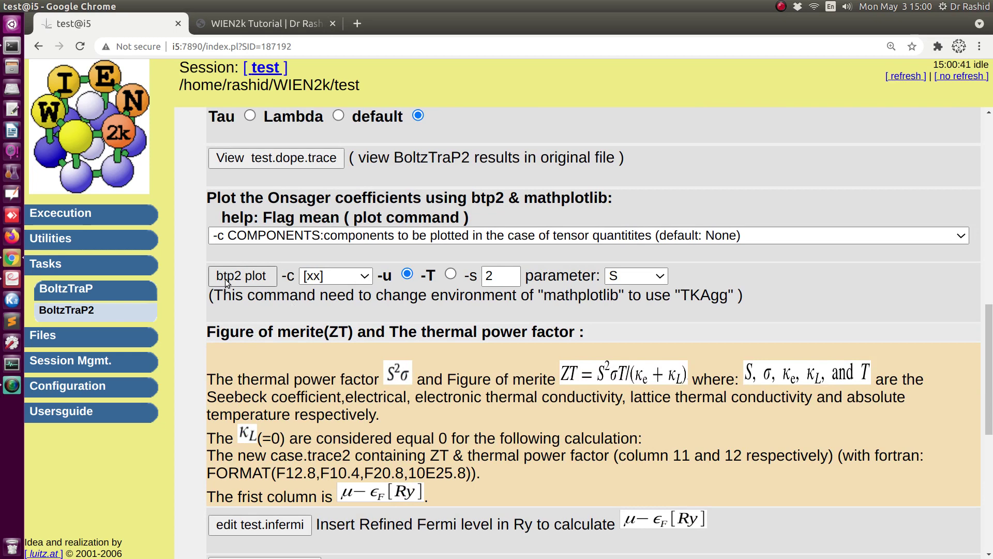
Step: Choose components [xx,yy;zz] and run btp2 plot for parameter S with step 2
{"action": "left_click", "coordinate": [366, 277]}
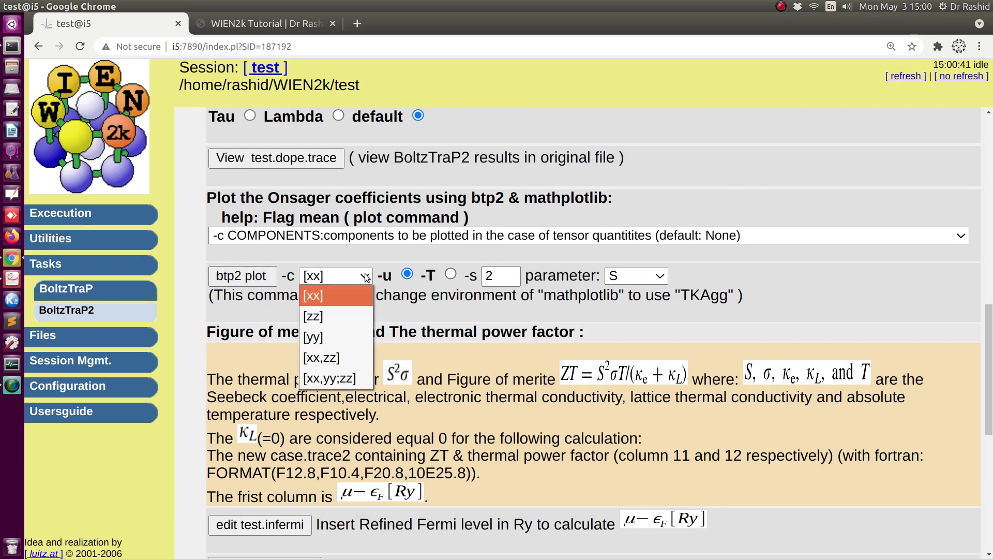
{"action": "left_click", "coordinate": [334, 380]}
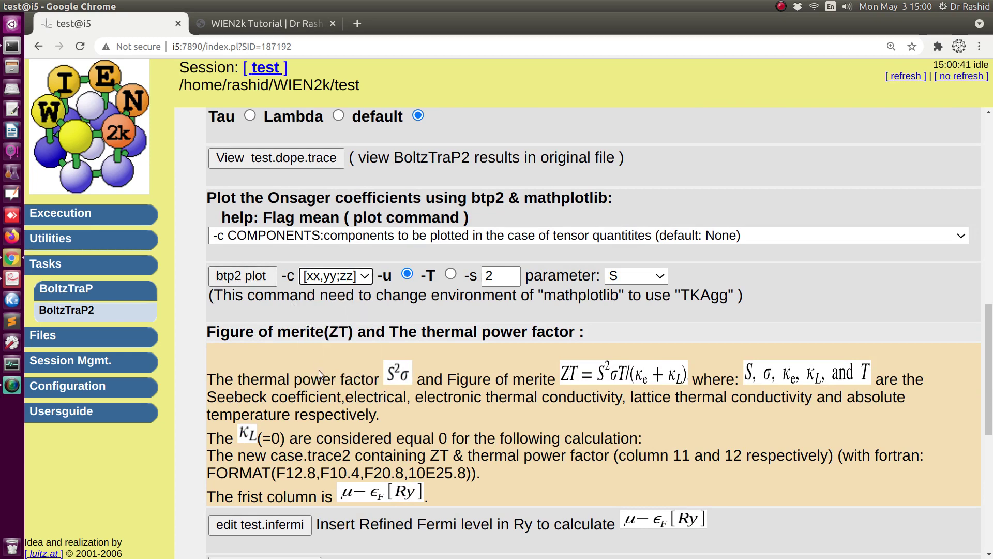
{"action": "scroll", "coordinate": [193, 376], "scroll_direction": "down", "scroll_amount": 6}
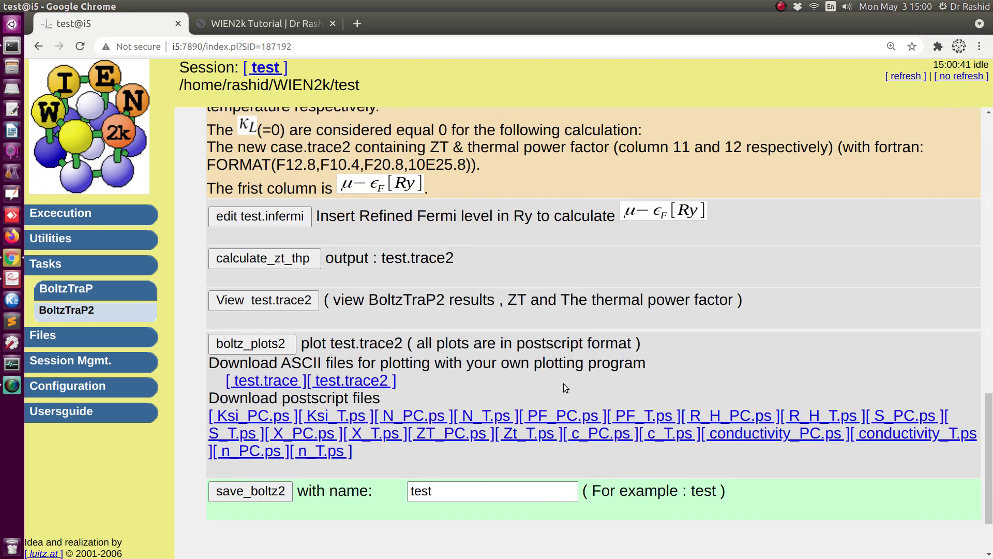
{"action": "scroll", "coordinate": [559, 383], "scroll_direction": "up", "scroll_amount": 7}
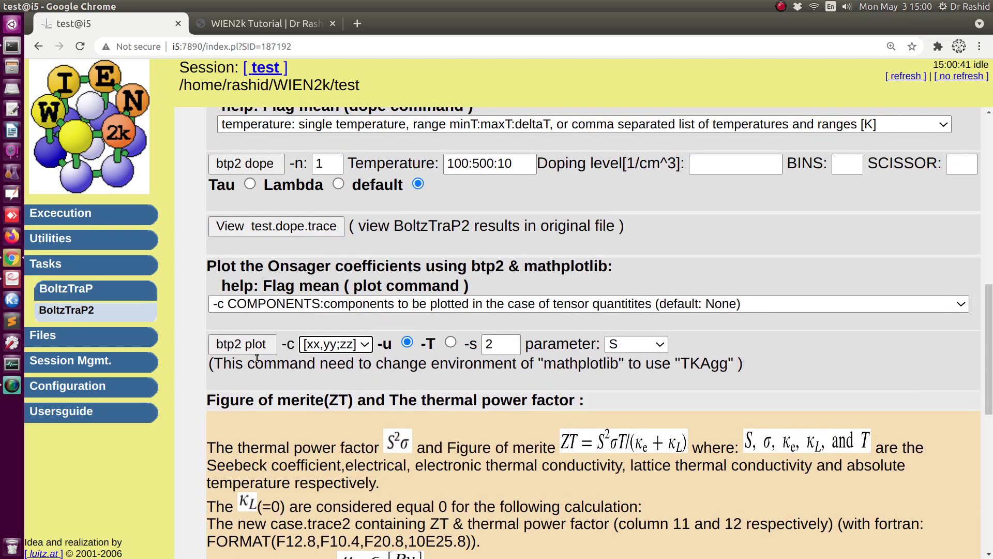
{"action": "left_click", "coordinate": [253, 344]}
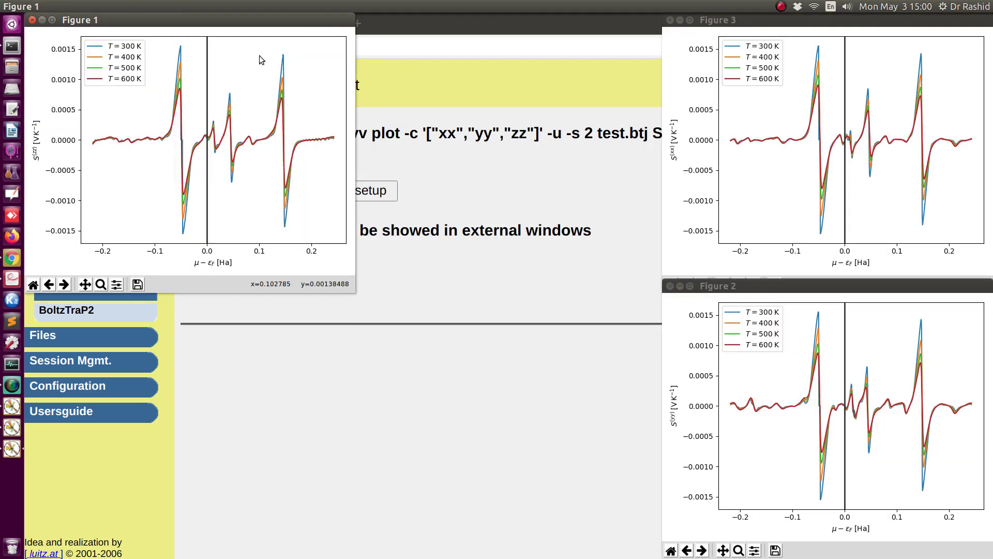
Step: Move the figure windows aside to compare the xx, yy, zz Seebeck curves, then close them
{"action": "left_click_drag", "start_coordinate": [242, 22], "coordinate": [391, 51]}
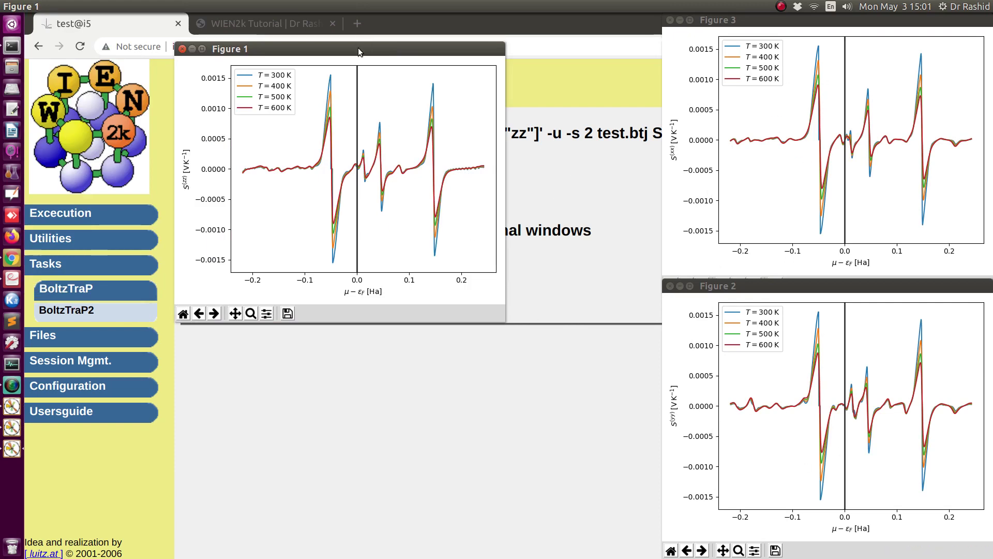
{"action": "left_click_drag", "start_coordinate": [358, 48], "coordinate": [501, 243]}
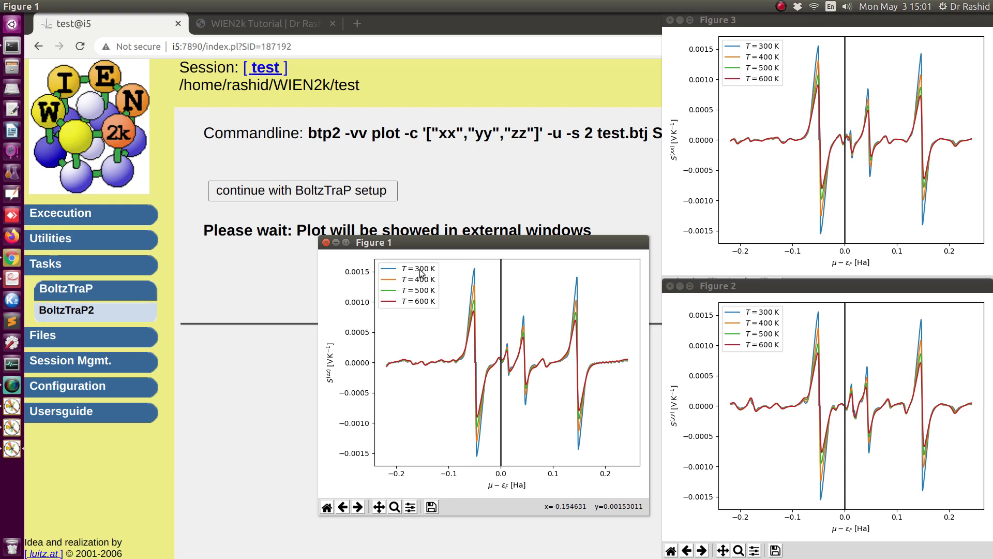
{"action": "key", "text": "q"}
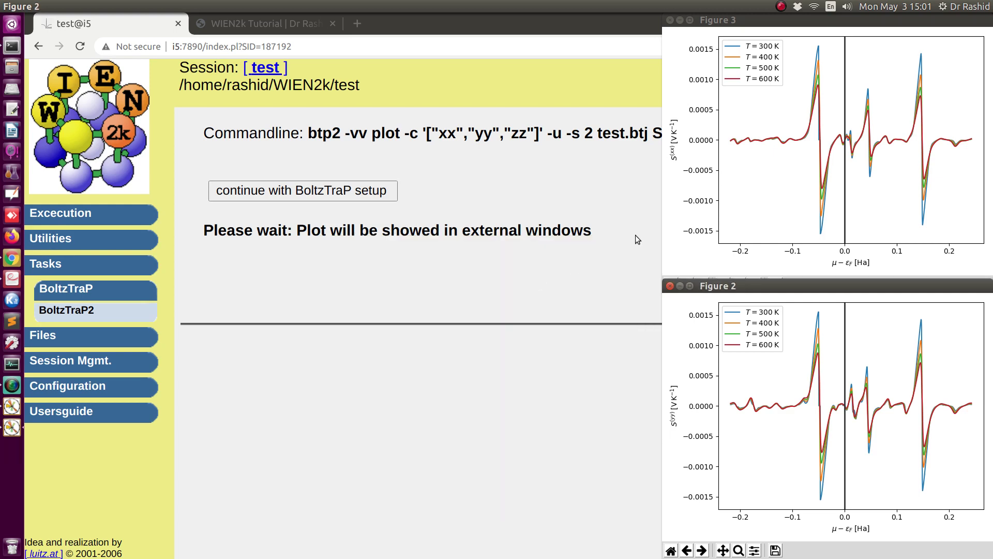
{"action": "left_click", "coordinate": [698, 204]}
Step: Close the last figure, set the temperature step to 1 and plot the xx Seebeck component
{"action": "key", "text": "q"}
{"action": "key", "text": "q"}
{"action": "left_click", "coordinate": [361, 198]}
{"action": "scroll", "coordinate": [361, 212], "scroll_direction": "down", "scroll_amount": 10}
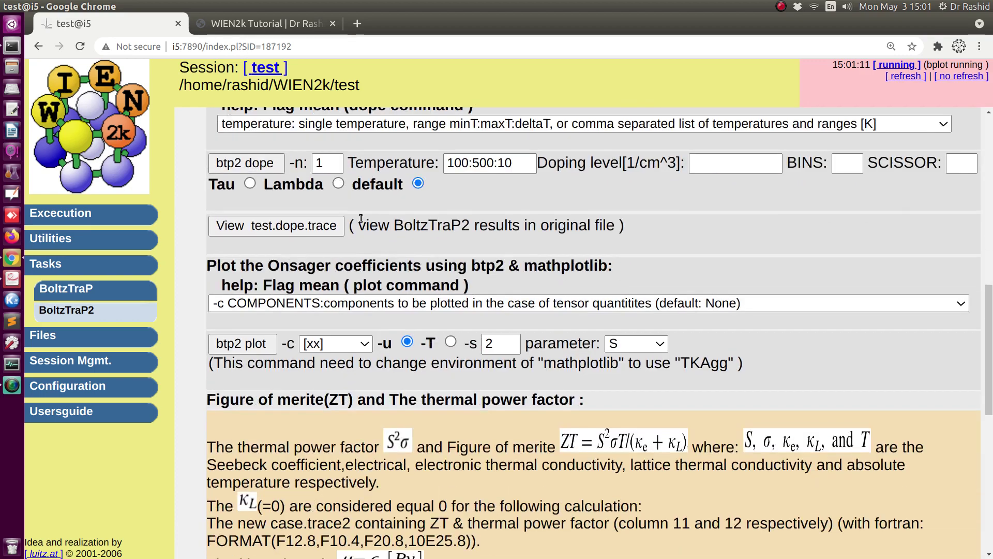
{"action": "left_click", "coordinate": [505, 344]}
{"action": "left_click_drag", "start_coordinate": [503, 344], "coordinate": [483, 337]}
{"action": "type", "text": "1"}
{"action": "left_click", "coordinate": [259, 350]}
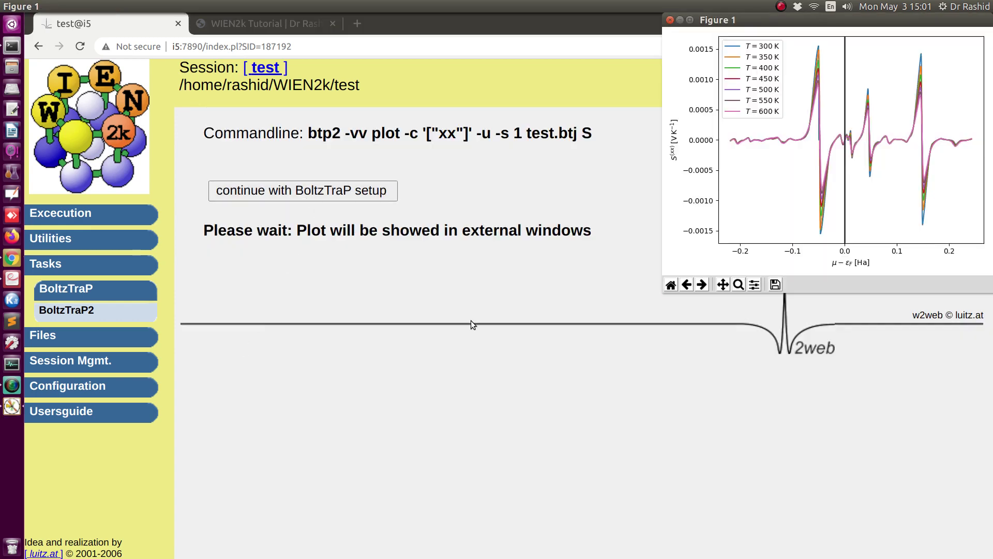
Step: Re-plot the Seebeck coefficient with step 1 for all three components xx, yy and zz
{"action": "left_click", "coordinate": [471, 321]}
{"action": "left_click", "coordinate": [352, 191]}
{"action": "scroll", "coordinate": [380, 335], "scroll_direction": "down", "scroll_amount": 6}
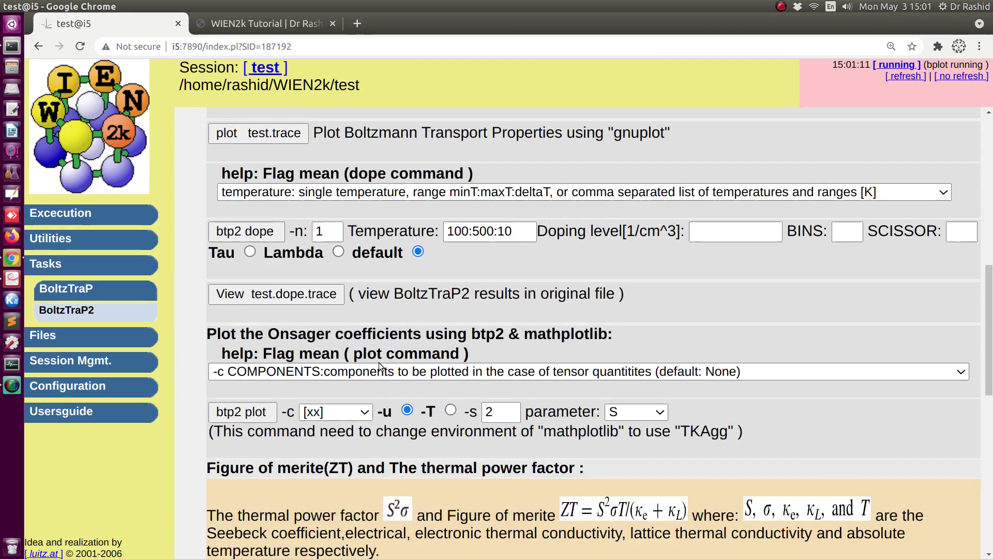
{"action": "left_click", "coordinate": [502, 376]}
{"action": "double_click", "coordinate": [501, 377]}
{"action": "type", "text": "1"}
{"action": "left_click", "coordinate": [357, 382]}
{"action": "left_click", "coordinate": [341, 482]}
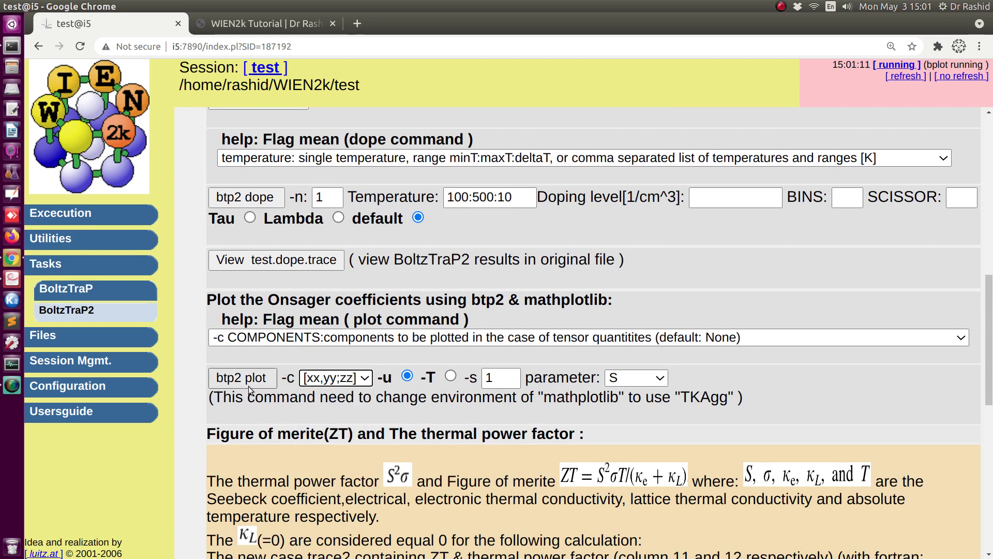
{"action": "left_click", "coordinate": [247, 379]}
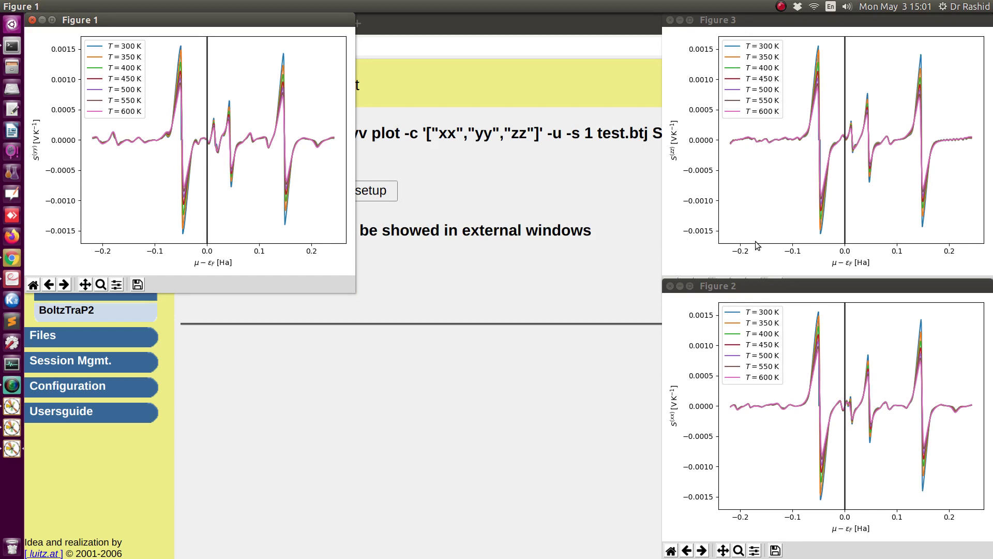
Step: Move the first figure aside and highlight the test case name and test.btj in the command
{"action": "left_click_drag", "start_coordinate": [167, 22], "coordinate": [804, 165]}
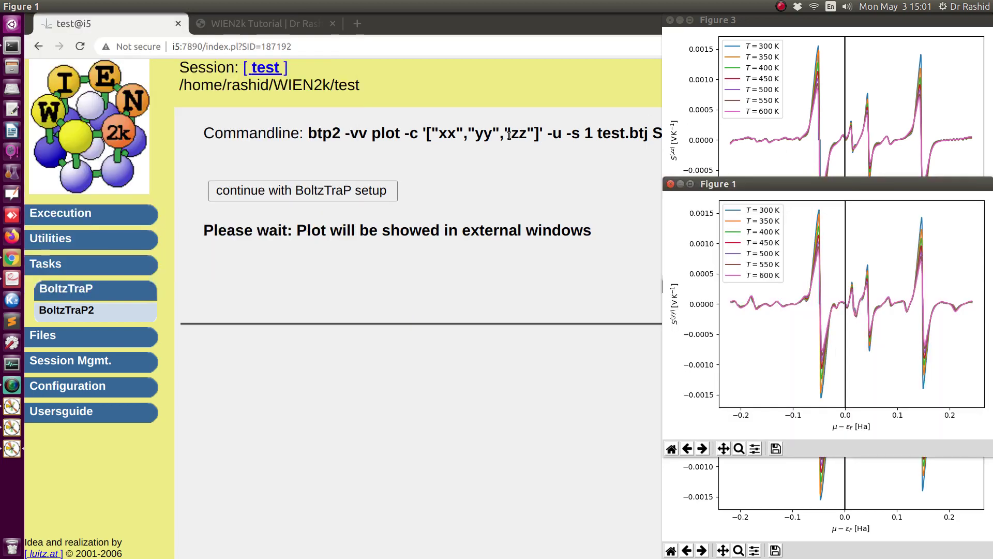
{"action": "left_click", "coordinate": [508, 158]}
{"action": "left_click_drag", "start_coordinate": [597, 134], "coordinate": [648, 134]}
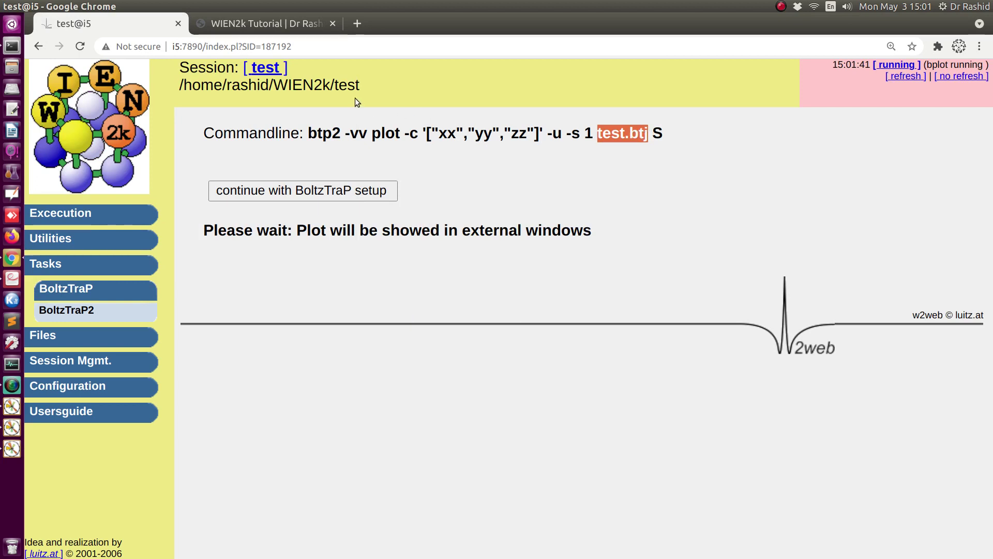
{"action": "left_click_drag", "start_coordinate": [337, 86], "coordinate": [361, 88]}
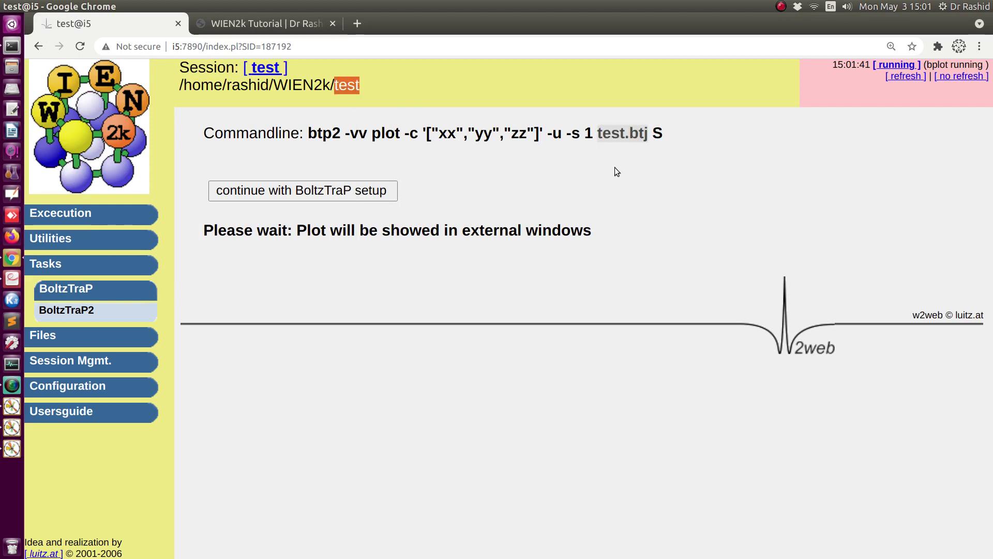
{"action": "double_click", "coordinate": [612, 134]}
{"action": "left_click", "coordinate": [612, 138]}
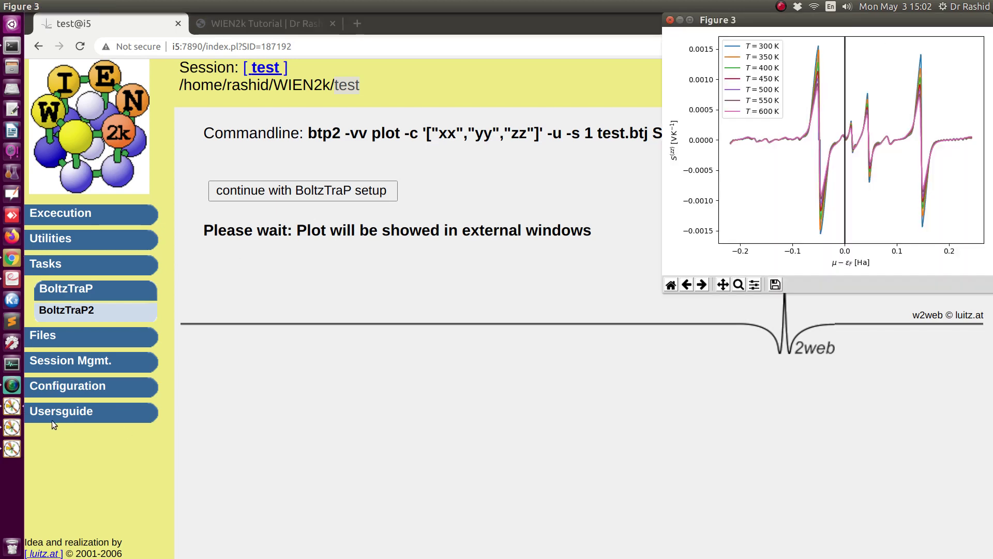
Step: Bring the plot windows and then the S_PC.ps Seebeck document back into view
{"action": "left_click", "coordinate": [11, 434]}
{"action": "left_click", "coordinate": [12, 449]}
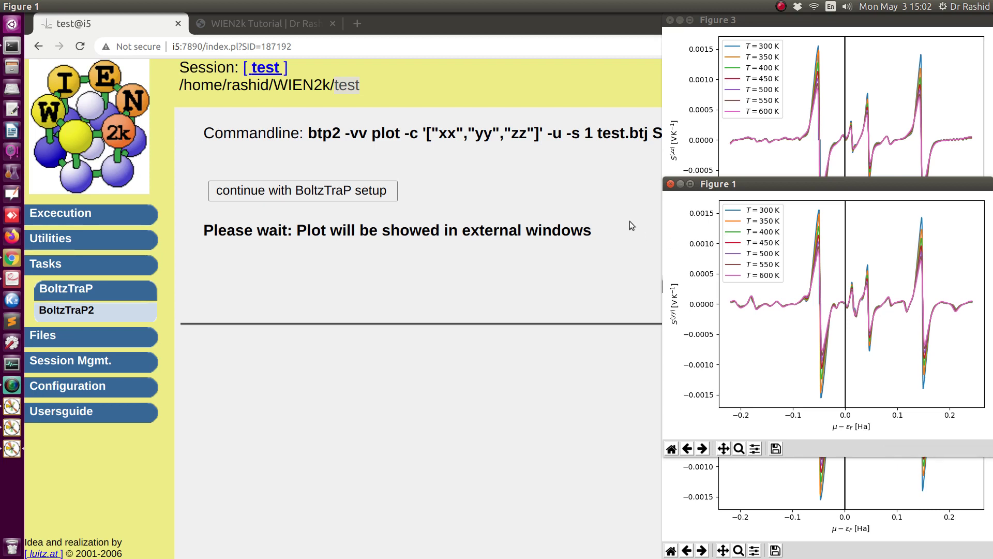
{"action": "left_click", "coordinate": [12, 282]}
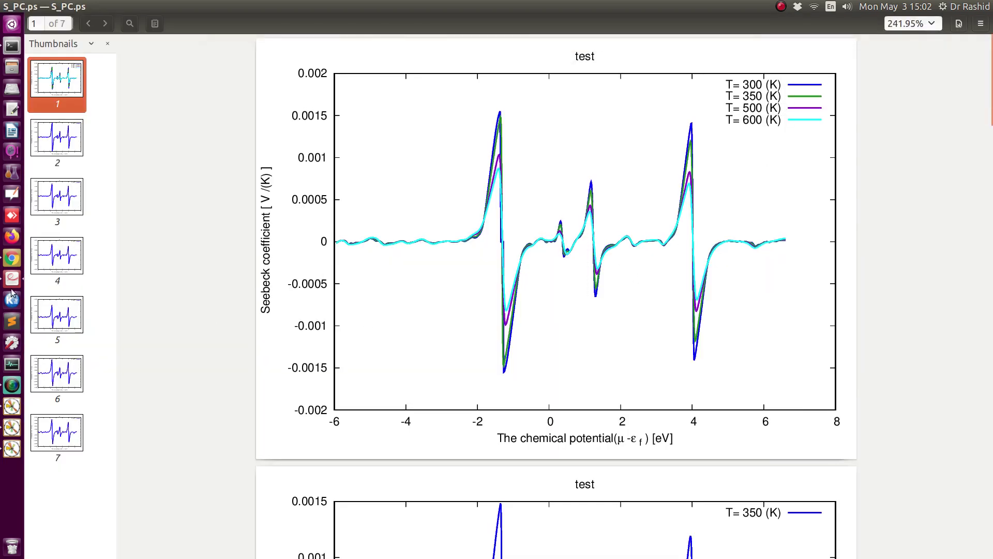
Step: On the WIEN2k Tutorial page's Scripts section, highlight the WS10 xx, yy, zz Seebeck script entry
{"action": "left_click", "coordinate": [11, 257]}
{"action": "left_click", "coordinate": [233, 23]}
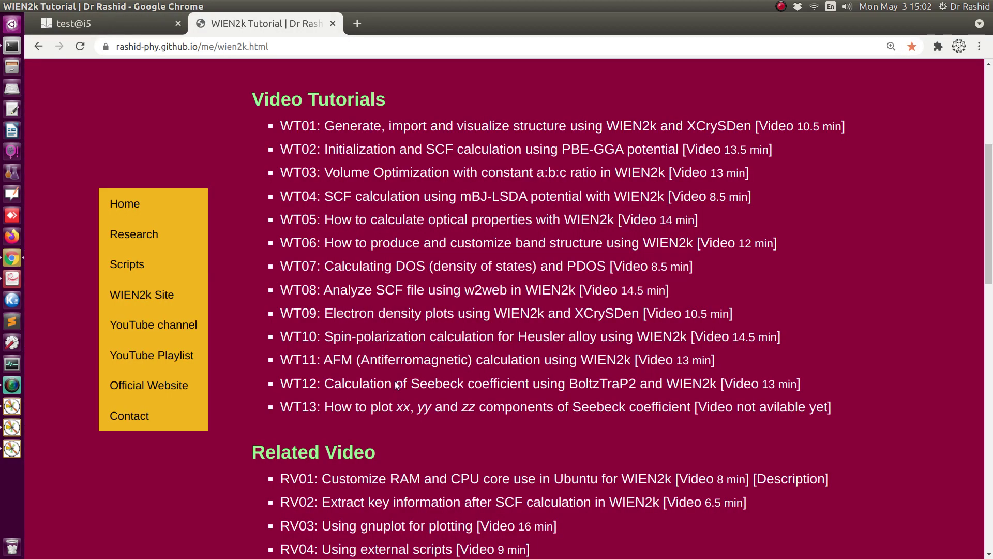
{"action": "scroll", "coordinate": [387, 444], "scroll_direction": "down", "scroll_amount": 3}
{"action": "scroll", "coordinate": [266, 189], "scroll_direction": "up", "scroll_amount": 5}
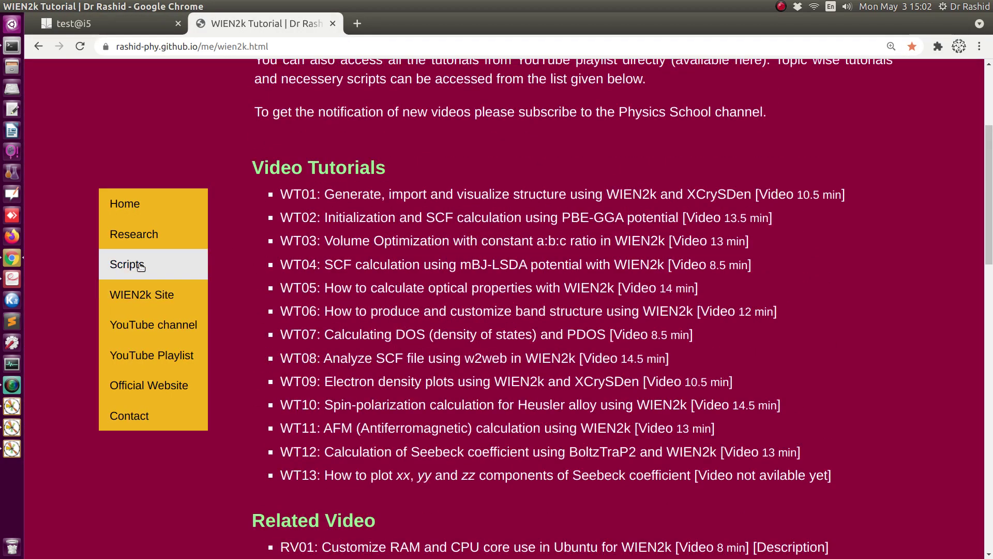
{"action": "left_click", "coordinate": [141, 266]}
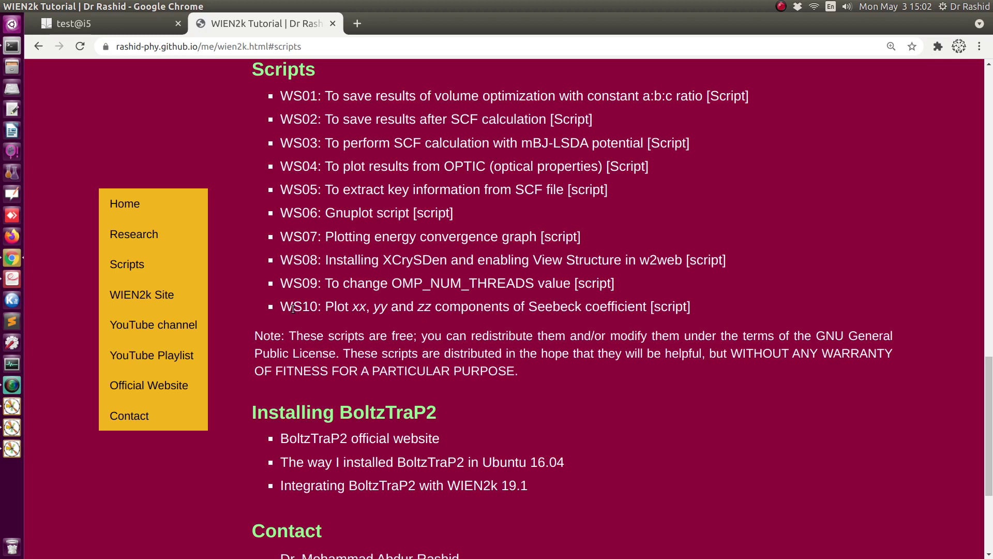
{"action": "left_click_drag", "start_coordinate": [283, 306], "coordinate": [637, 311]}
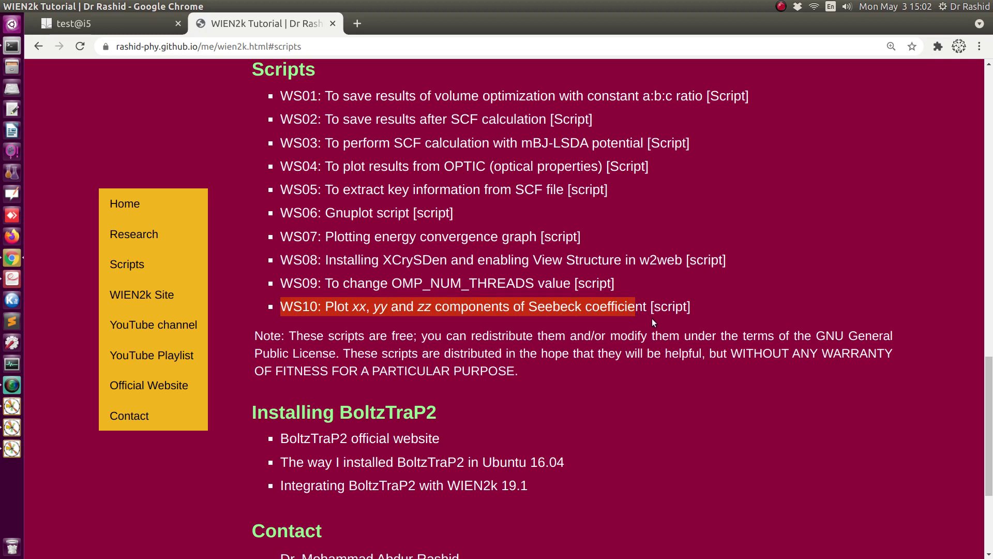
Step: Scroll back up, highlight the RV04 external scripts entry, and bring up the terminal in the test folder
{"action": "scroll", "coordinate": [511, 266], "scroll_direction": "up", "scroll_amount": 5}
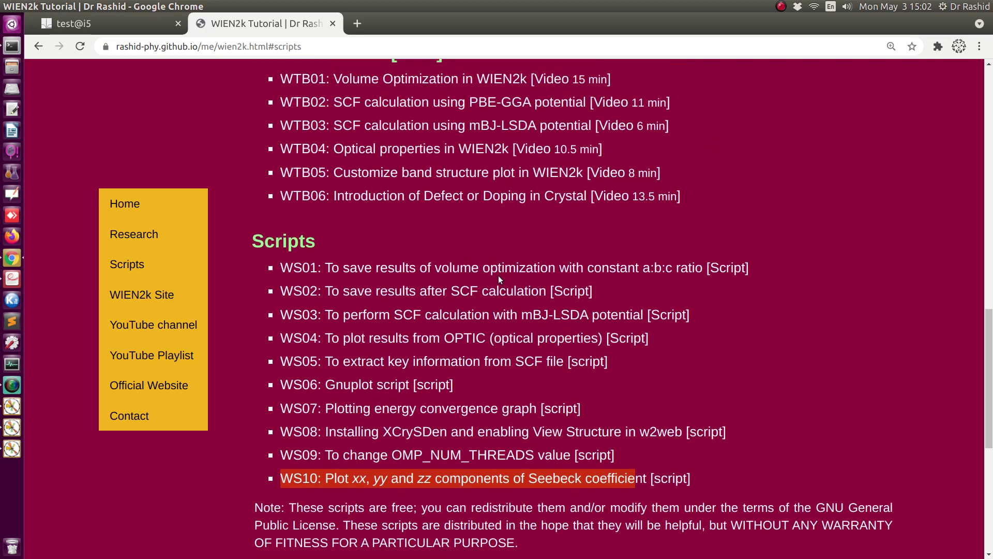
{"action": "scroll", "coordinate": [488, 284], "scroll_direction": "up", "scroll_amount": 2}
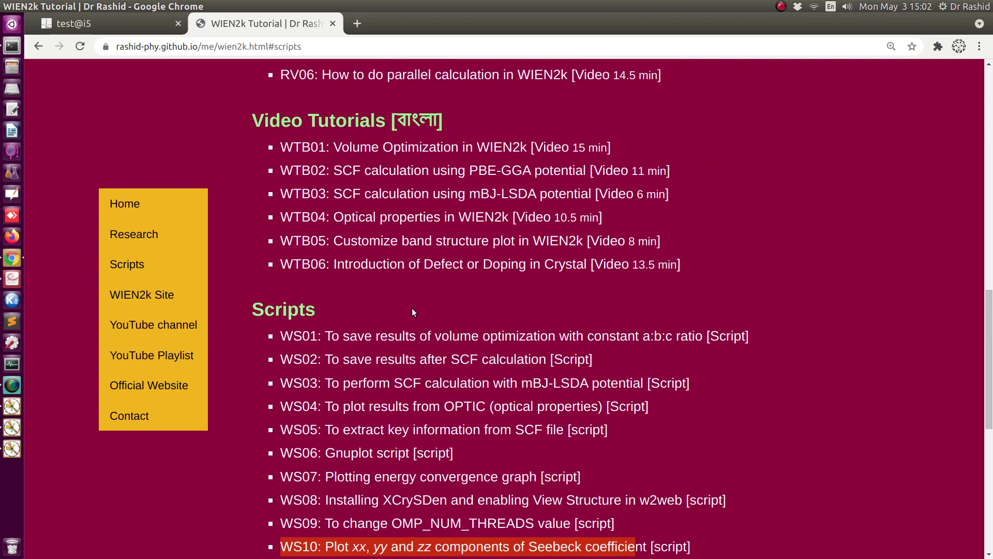
{"action": "scroll", "coordinate": [377, 315], "scroll_direction": "up", "scroll_amount": 5}
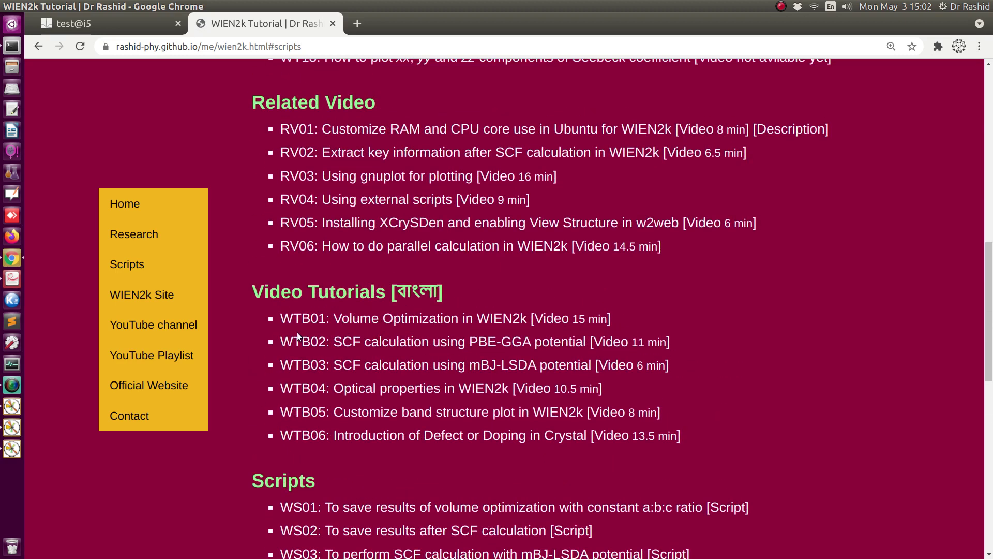
{"action": "left_click_drag", "start_coordinate": [322, 199], "coordinate": [456, 199]}
{"action": "scroll", "coordinate": [310, 240], "scroll_direction": "up", "scroll_amount": 15}
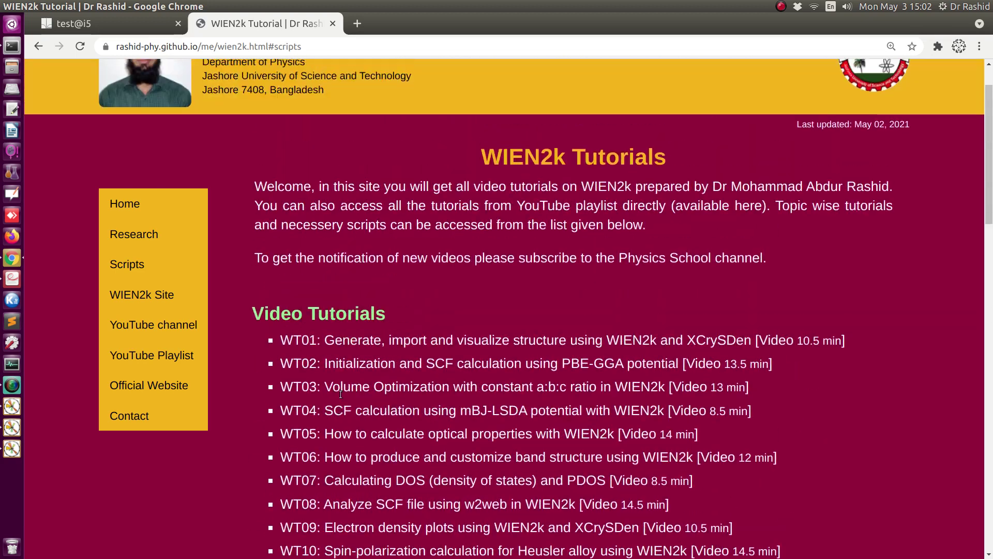
{"action": "left_click", "coordinate": [10, 47]}
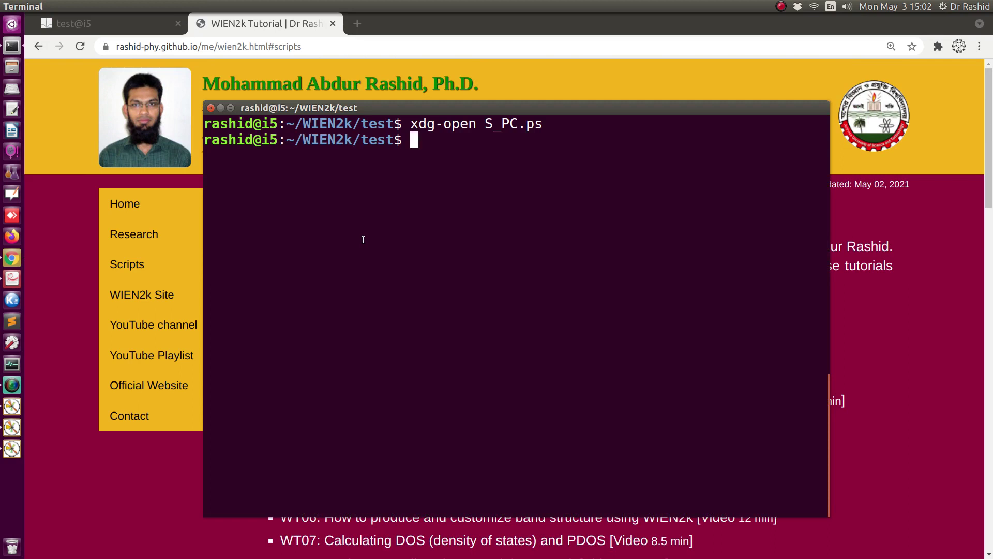
Step: Run ../plot_Seebeck_coefficient.sh from the Terminal prompt
{"action": "left_click_drag", "start_coordinate": [301, 139], "coordinate": [352, 140]}
{"action": "left_click", "coordinate": [360, 193]}
{"action": "type", "text": "../plot_"}
{"action": "key", "text": "Tab"}
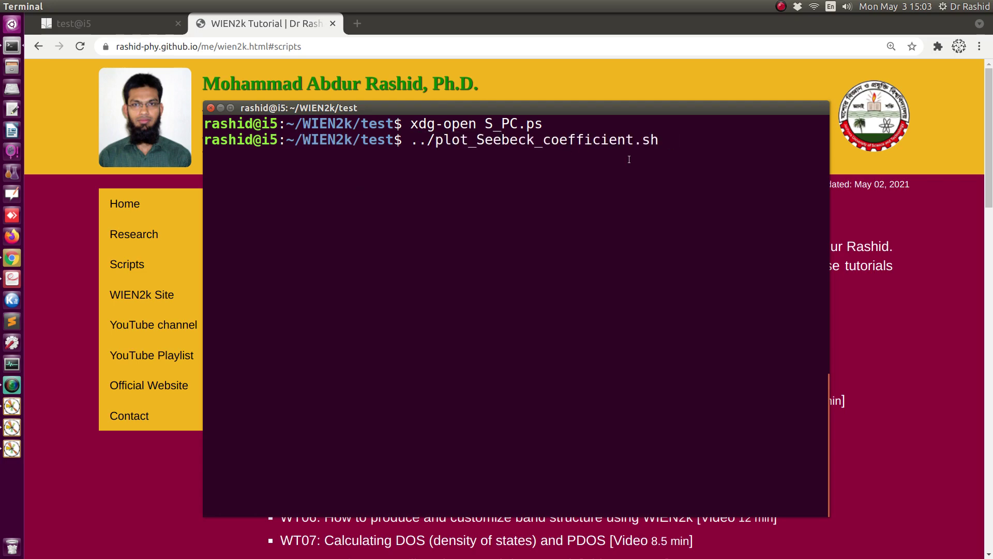
{"action": "key", "text": "Return"}
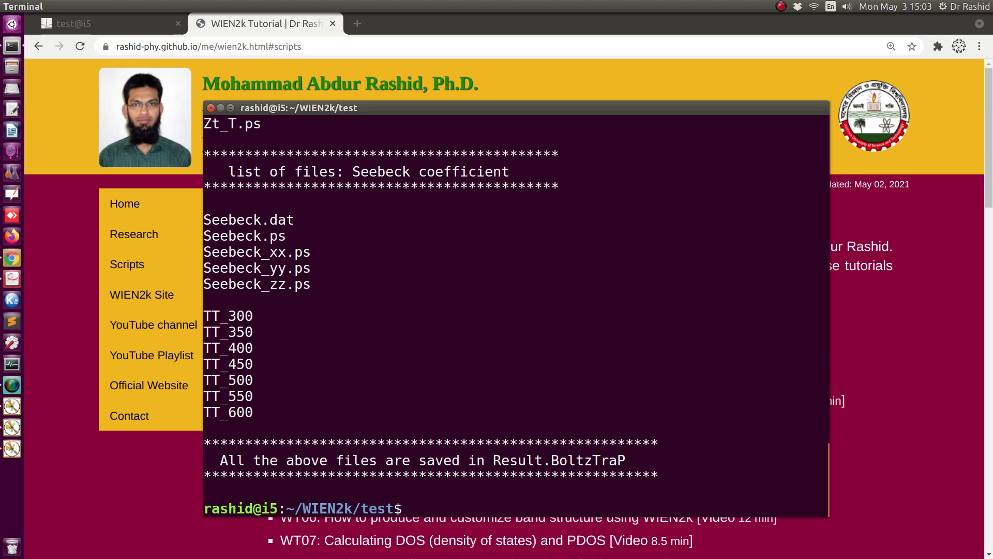
Step: Scroll back over the ENF_ and T_ file lists and the license notice in the output
{"action": "scroll", "coordinate": [286, 259], "scroll_direction": "up", "scroll_amount": 10}
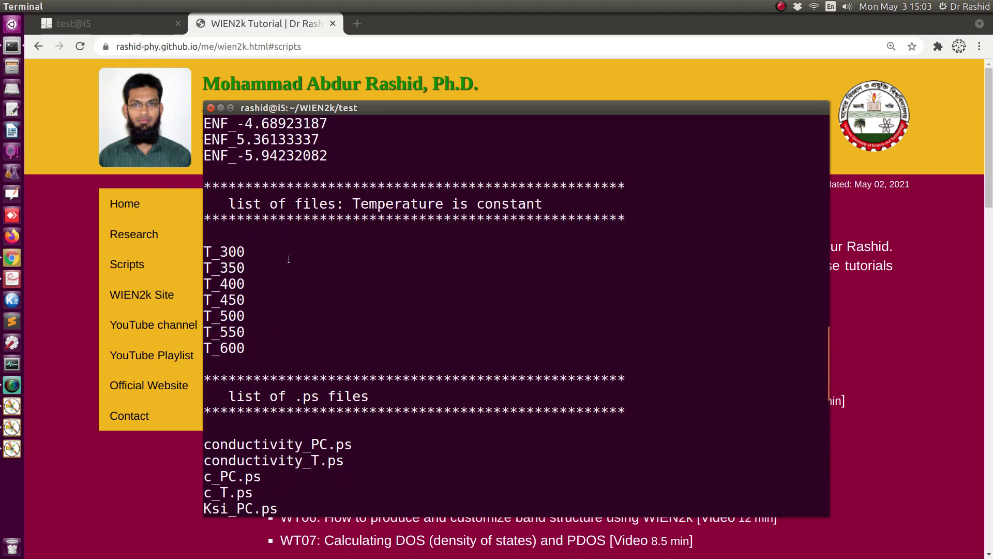
{"action": "scroll", "coordinate": [286, 259], "scroll_direction": "up", "scroll_amount": 3}
{"action": "scroll", "coordinate": [234, 206], "scroll_direction": "up", "scroll_amount": 2}
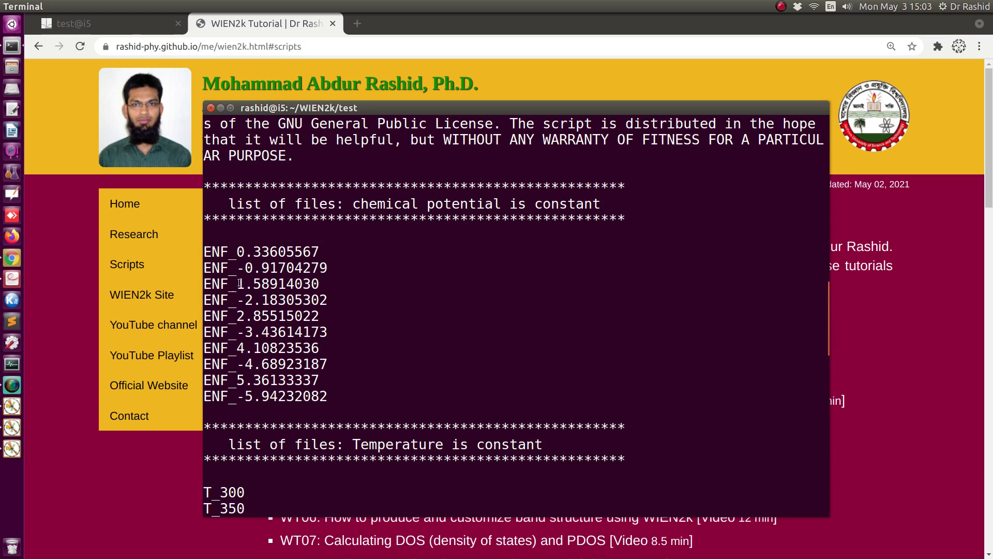
Step: Return the w2web page to the BoltzTraP2 setup via 'continue with BoltzTraP setup'
{"action": "left_click", "coordinate": [113, 21]}
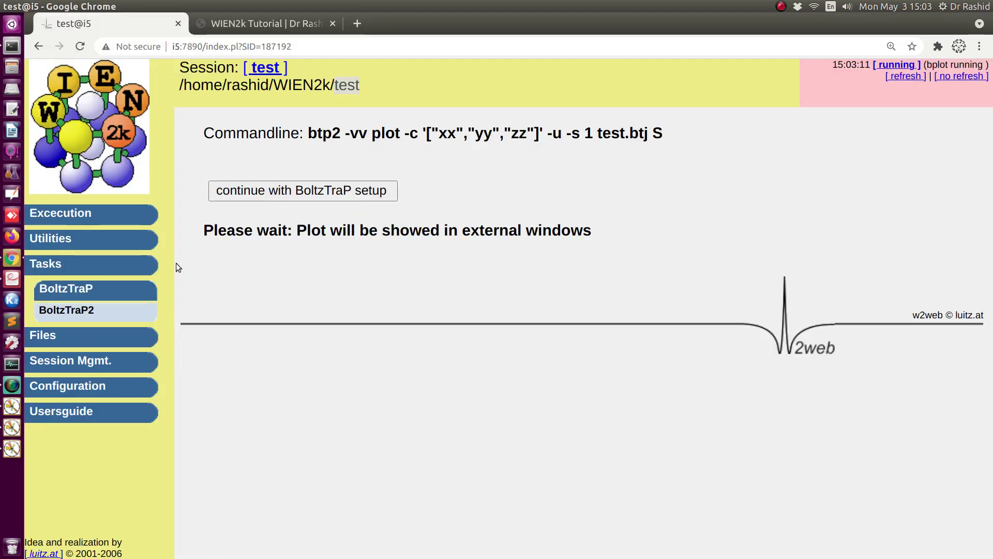
{"action": "left_click", "coordinate": [262, 193]}
{"action": "scroll", "coordinate": [248, 451], "scroll_direction": "down", "scroll_amount": 15}
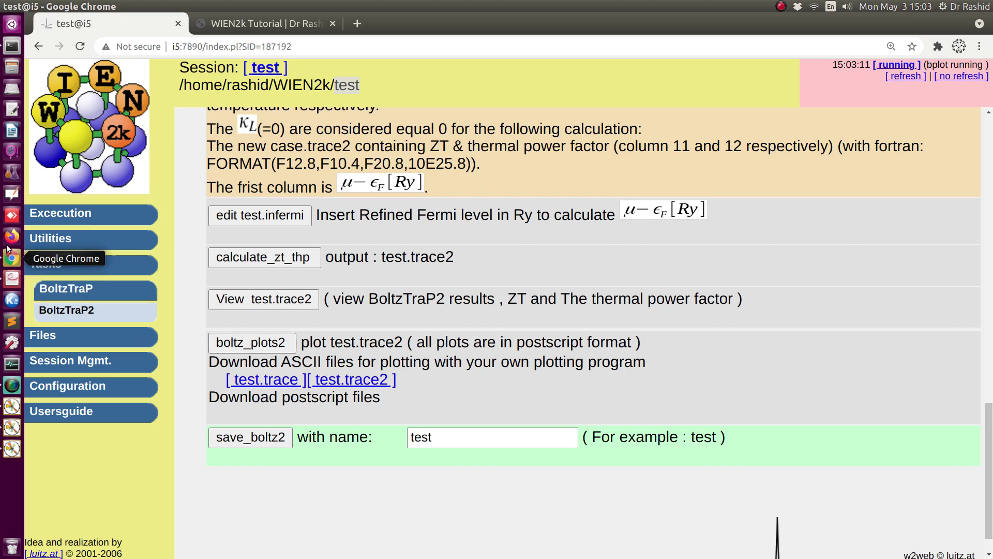
Step: Bring the Terminal forward and highlight the Seebeck and TT_300–TT_600 file lists in Result.BoltzTraP
{"action": "left_click", "coordinate": [12, 46]}
{"action": "scroll", "coordinate": [307, 349], "scroll_direction": "down", "scroll_amount": 5}
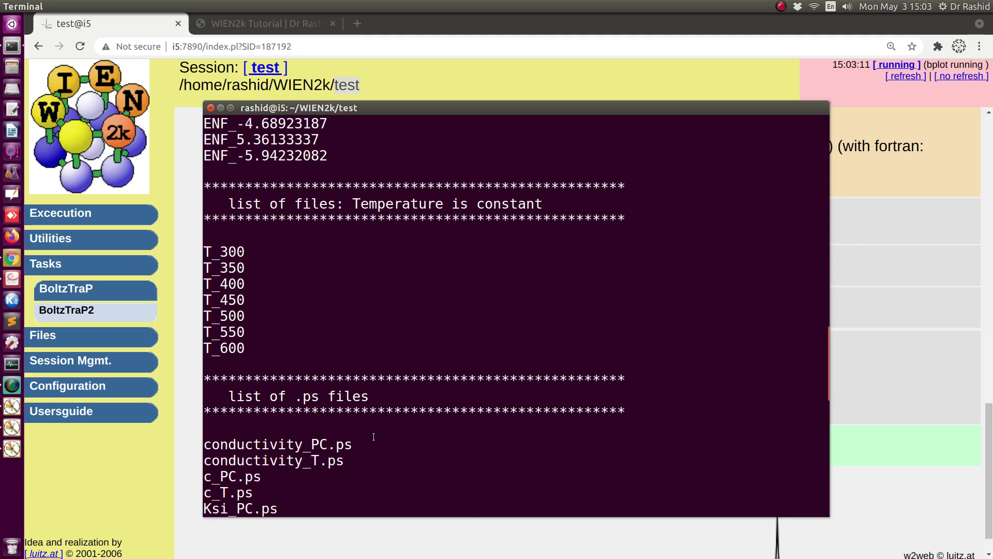
{"action": "key", "text": "alt+Tab"}
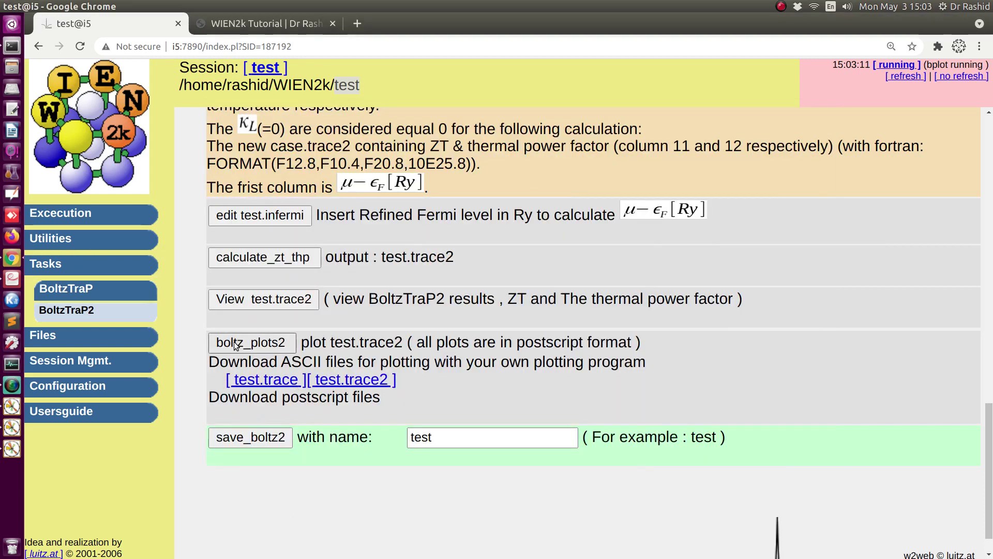
{"action": "key", "text": "alt+Tab"}
{"action": "left_click_drag", "start_coordinate": [246, 348], "coordinate": [204, 251]}
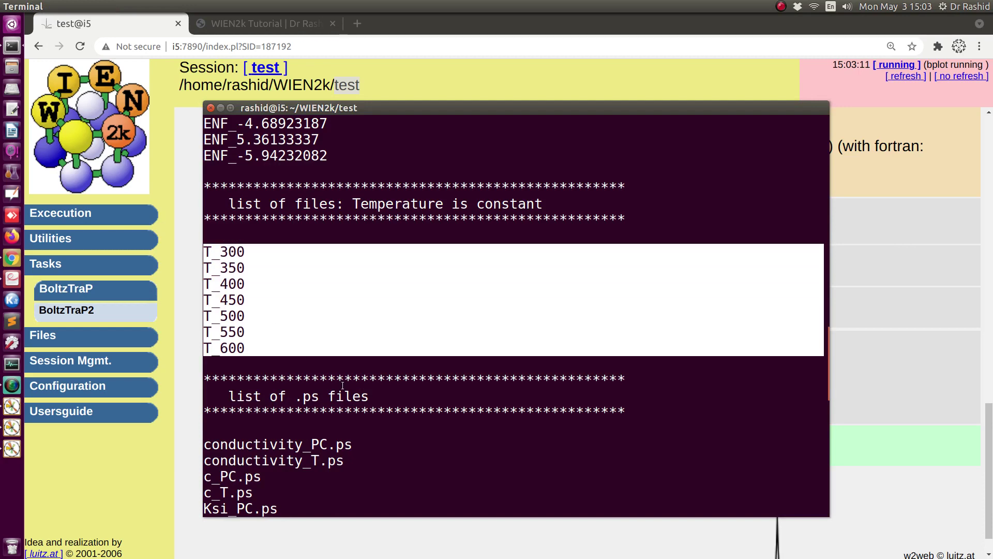
{"action": "scroll", "coordinate": [273, 408], "scroll_direction": "down", "scroll_amount": 5}
{"action": "scroll", "coordinate": [273, 408], "scroll_direction": "down", "scroll_amount": 2}
{"action": "left_click_drag", "start_coordinate": [276, 416], "coordinate": [211, 136]}
{"action": "scroll", "coordinate": [328, 303], "scroll_direction": "down", "scroll_amount": 5}
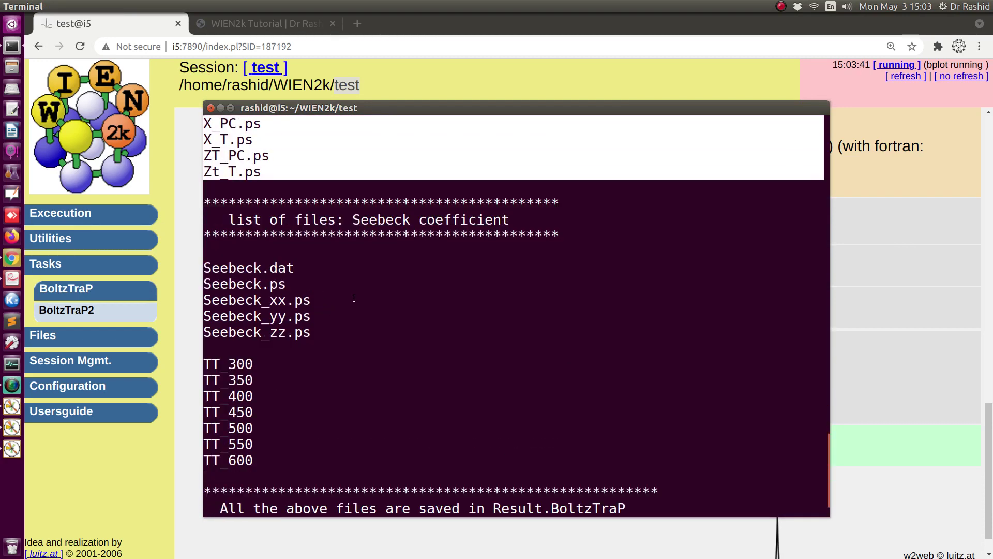
{"action": "scroll", "coordinate": [284, 440], "scroll_direction": "down", "scroll_amount": 1}
{"action": "left_click_drag", "start_coordinate": [283, 429], "coordinate": [199, 219]}
{"action": "left_click", "coordinate": [265, 320]}
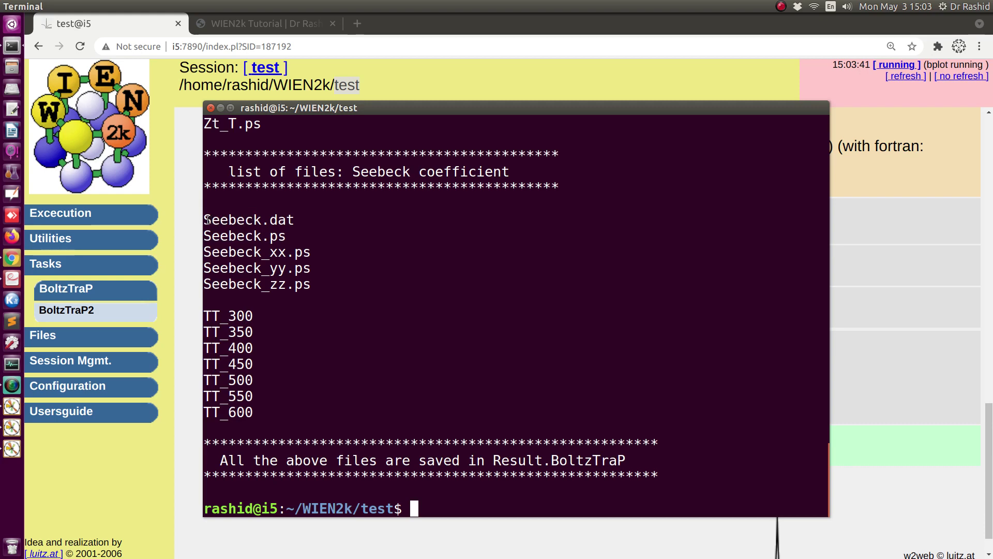
Step: Highlight the Seebeck.dat and Seebeck plot entries, then select the Result.BoltzTraP folder name
{"action": "left_click_drag", "start_coordinate": [206, 219], "coordinate": [303, 213]}
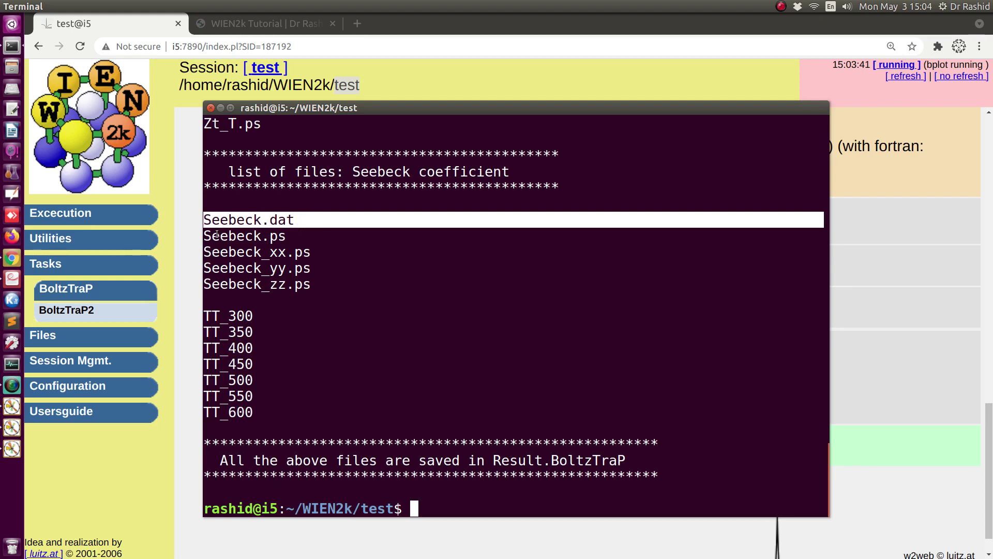
{"action": "left_click_drag", "start_coordinate": [207, 234], "coordinate": [311, 282]}
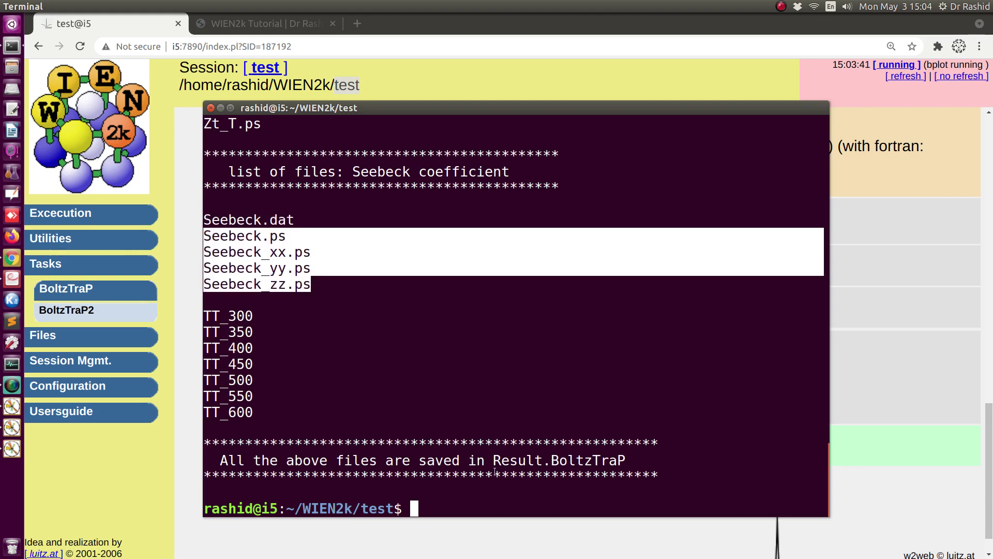
{"action": "left_click_drag", "start_coordinate": [493, 462], "coordinate": [622, 463]}
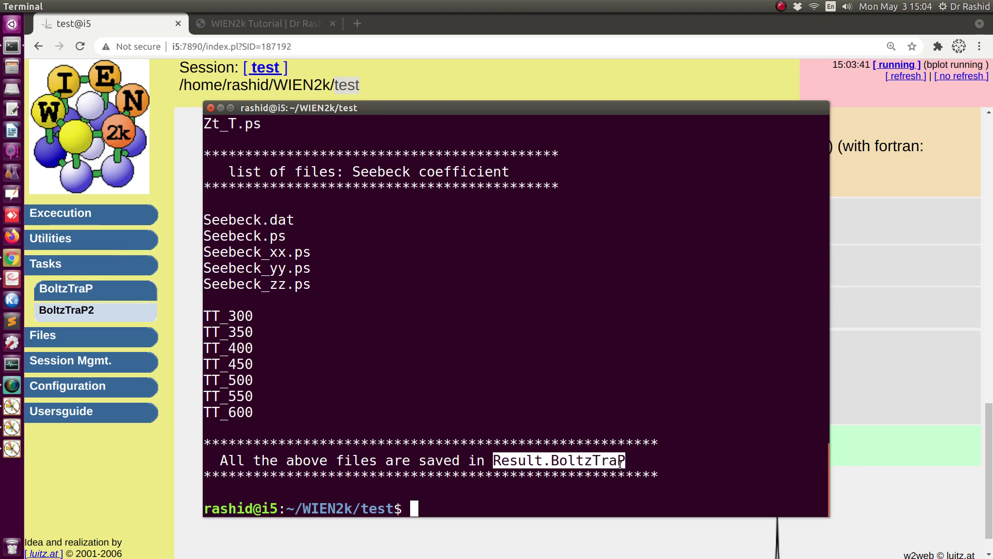
Step: Run 'nautilus Result.BoltzTraP &' to open the results folder in the file manager
{"action": "left_click", "coordinate": [504, 499]}
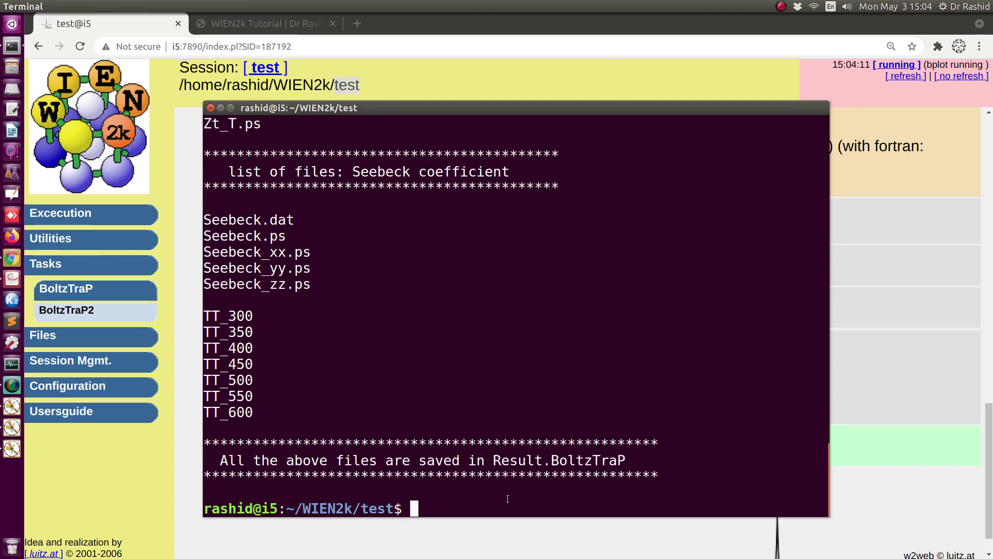
{"action": "type", "text": "nautilus"}
{"action": "middle_click", "coordinate": [508, 499]}
{"action": "type", "text": "&"}
{"action": "key", "text": "Return"}
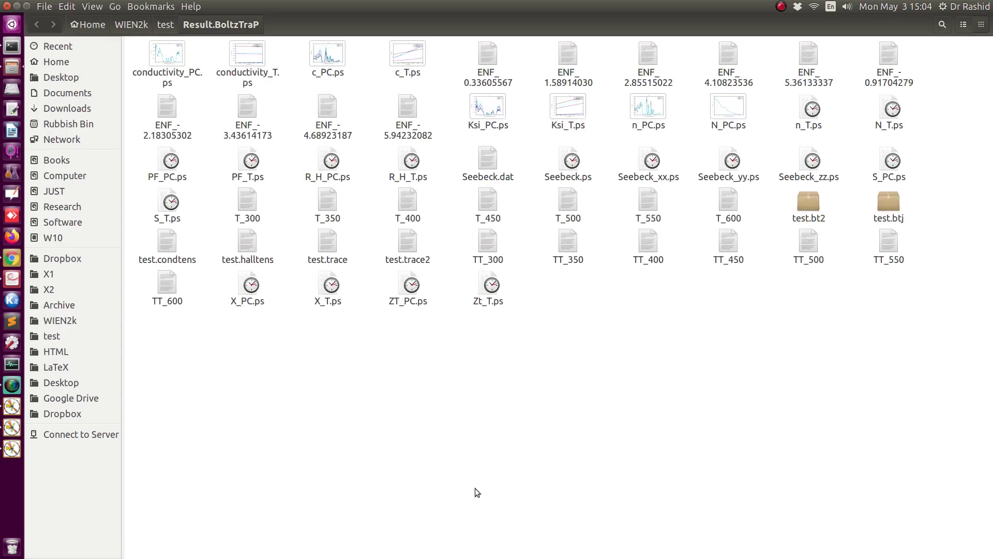
Step: Open Seebeck.ps, zoom in, and page from the all-temperature plot to page 7's T = 550 K plot
{"action": "double_click", "coordinate": [568, 161]}
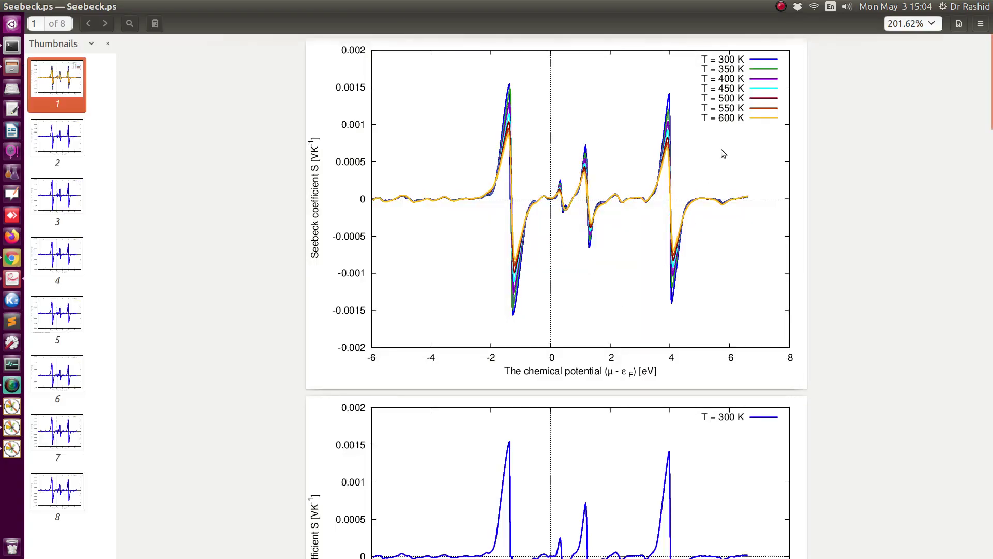
{"action": "scroll", "coordinate": [725, 145], "scroll_direction": "up", "scroll_amount": 3, "text": "ctrl"}
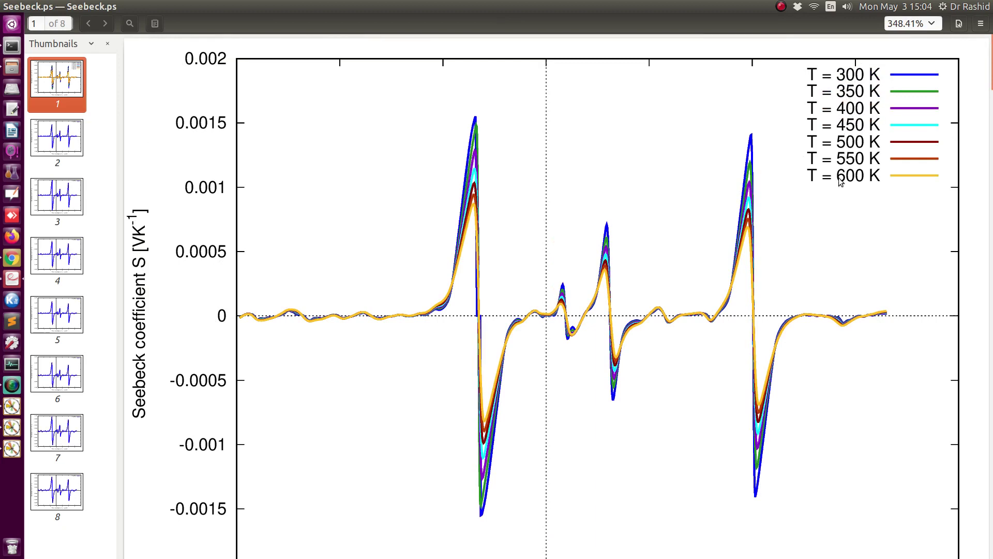
{"action": "scroll", "coordinate": [844, 234], "scroll_direction": "down", "scroll_amount": 10}
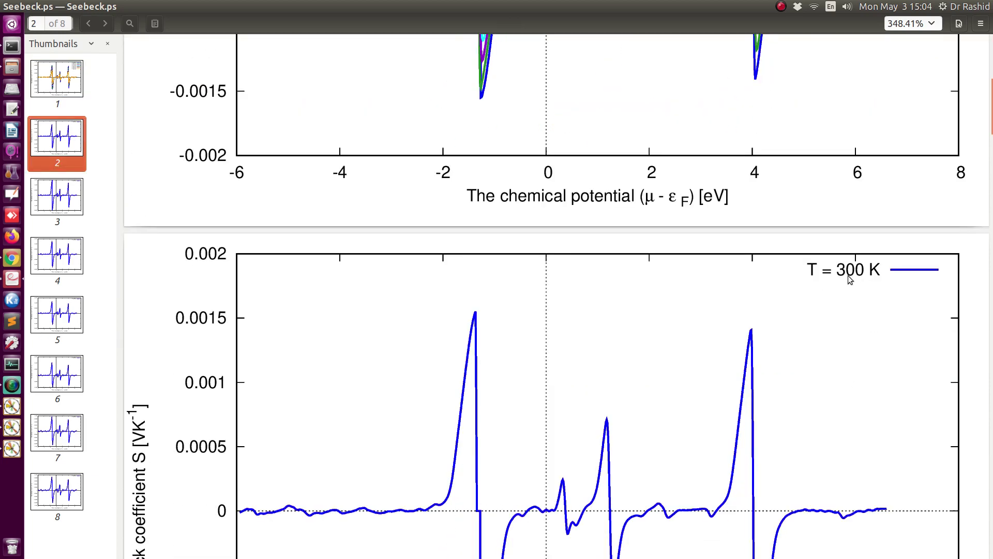
{"action": "scroll", "coordinate": [852, 280], "scroll_direction": "down", "scroll_amount": 10}
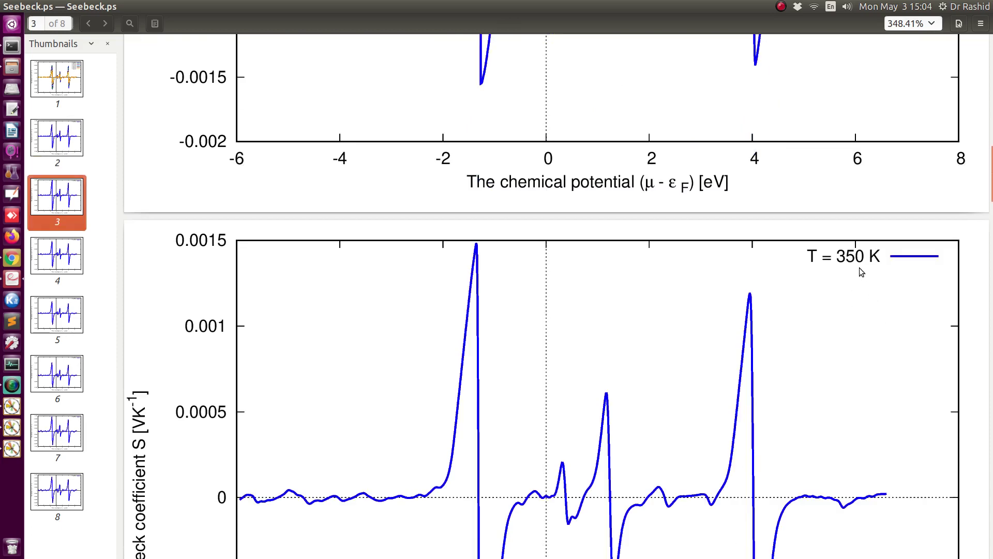
{"action": "scroll", "coordinate": [860, 273], "scroll_direction": "down", "scroll_amount": 10}
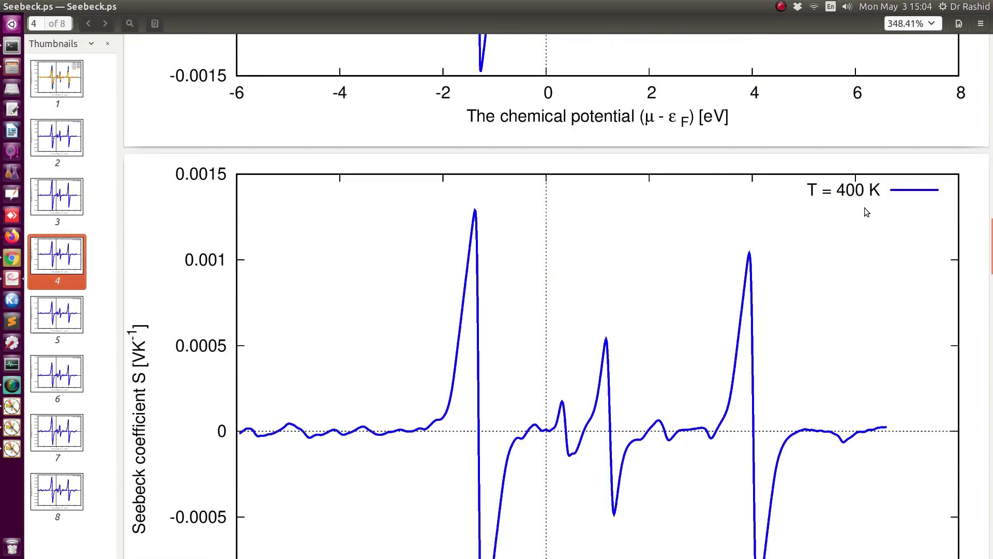
{"action": "scroll", "coordinate": [864, 227], "scroll_direction": "down", "scroll_amount": 10}
{"action": "scroll", "coordinate": [856, 281], "scroll_direction": "down", "scroll_amount": 10}
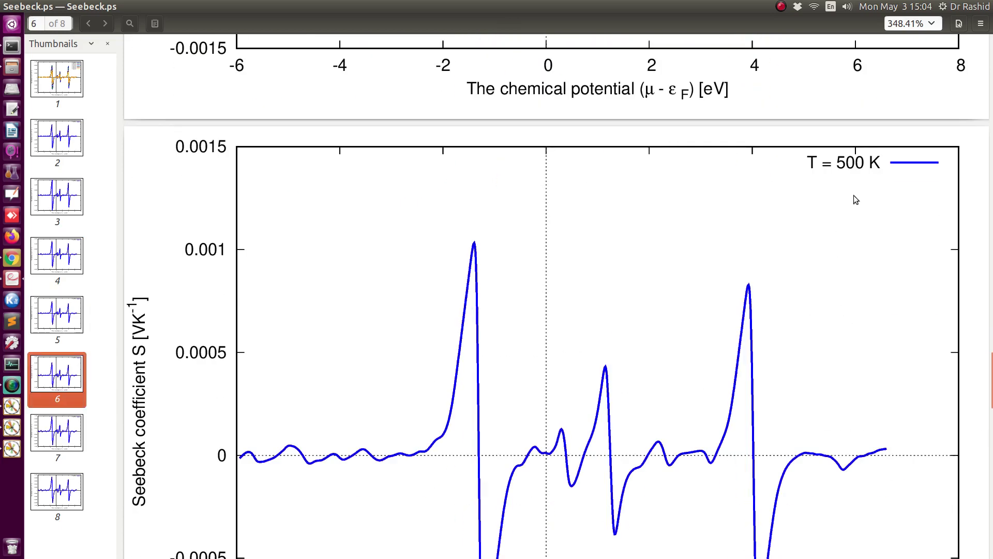
{"action": "scroll", "coordinate": [856, 196], "scroll_direction": "down", "scroll_amount": 10}
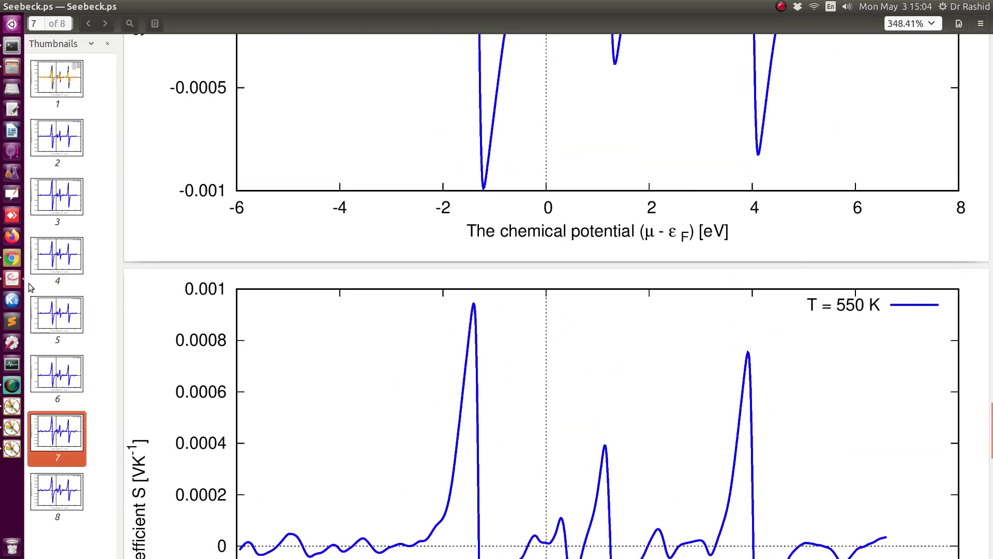
Step: Bring up S_PC.ps, then generate the test.trace2 postscript plots on the w2web BoltzTraP2 page
{"action": "left_click", "coordinate": [12, 280]}
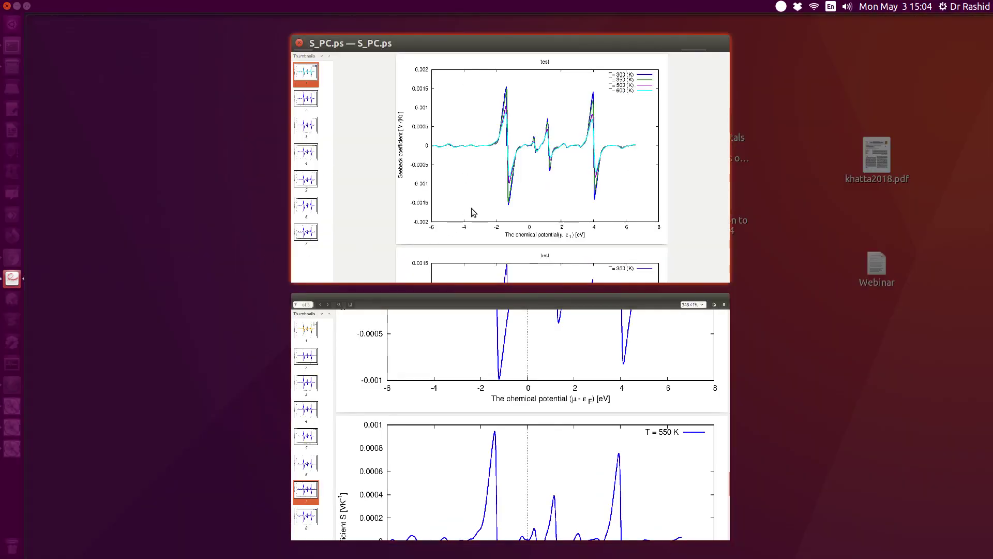
{"action": "left_click", "coordinate": [488, 182]}
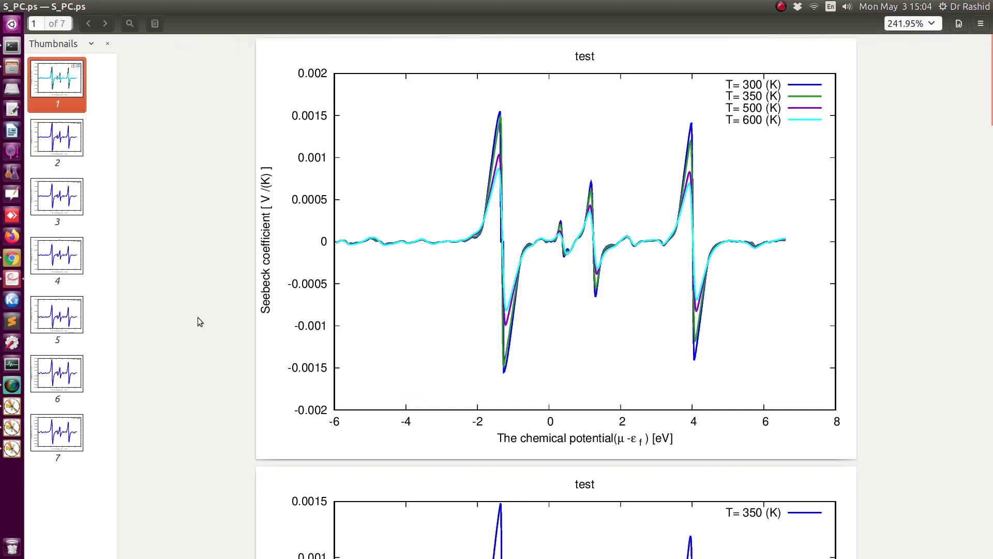
{"action": "left_click", "coordinate": [11, 258]}
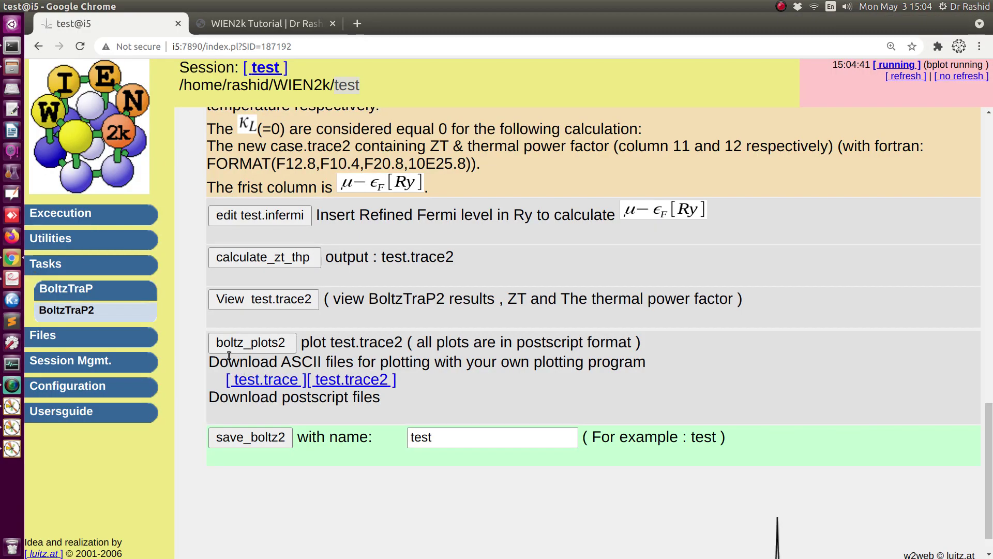
{"action": "left_click", "coordinate": [275, 350]}
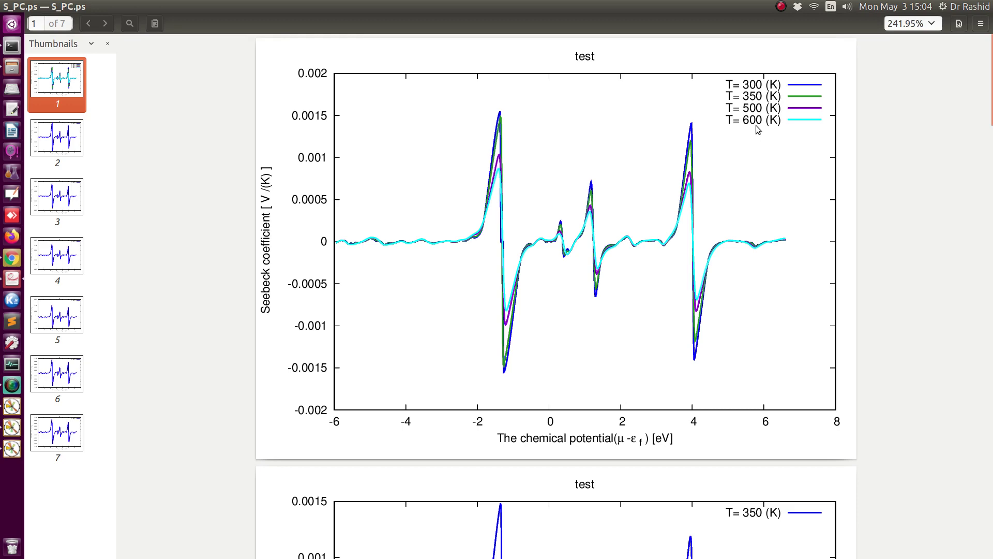
{"action": "scroll", "coordinate": [759, 134], "scroll_direction": "up", "scroll_amount": 1}
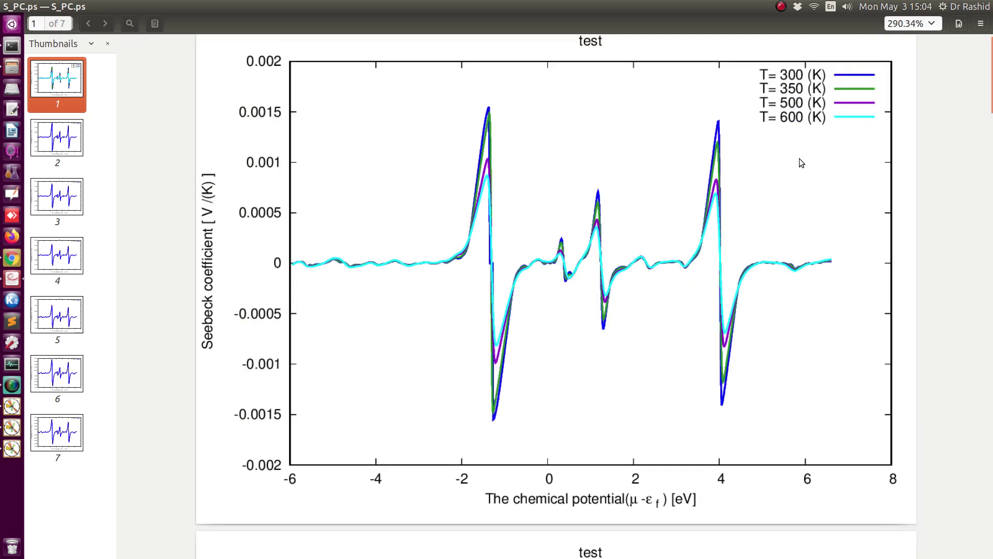
{"action": "scroll", "coordinate": [844, 368], "scroll_direction": "down", "scroll_amount": 5}
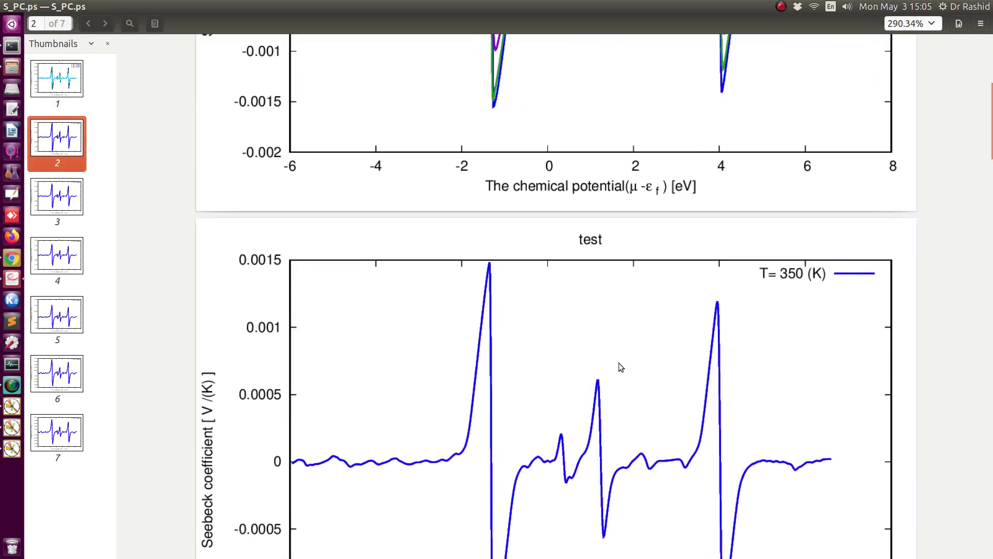
Step: Return to S_PC.ps at page 1, the total Seebeck plot for 300, 350, 500 and 600 K
{"action": "left_click", "coordinate": [13, 279]}
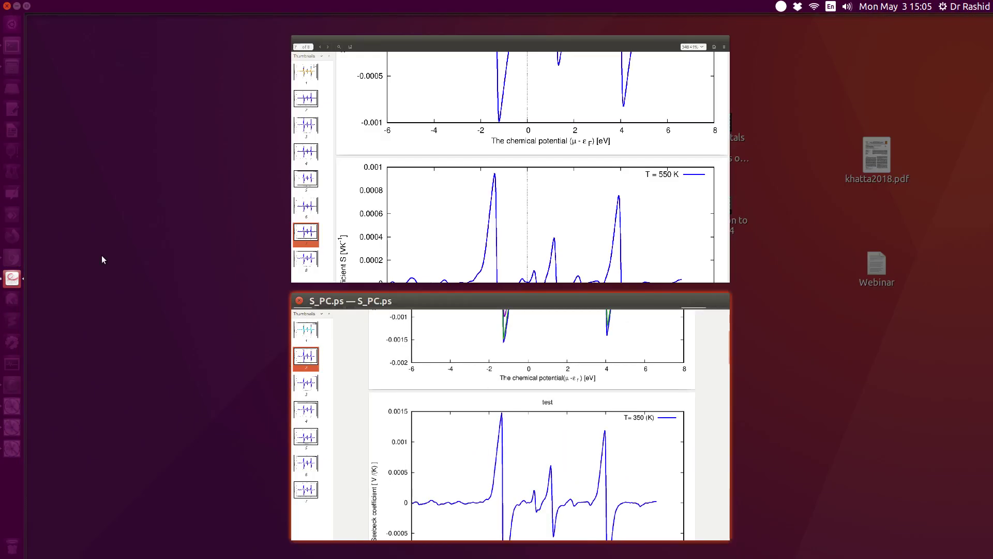
{"action": "left_click", "coordinate": [525, 386]}
{"action": "scroll", "coordinate": [724, 296], "scroll_direction": "up", "scroll_amount": 5}
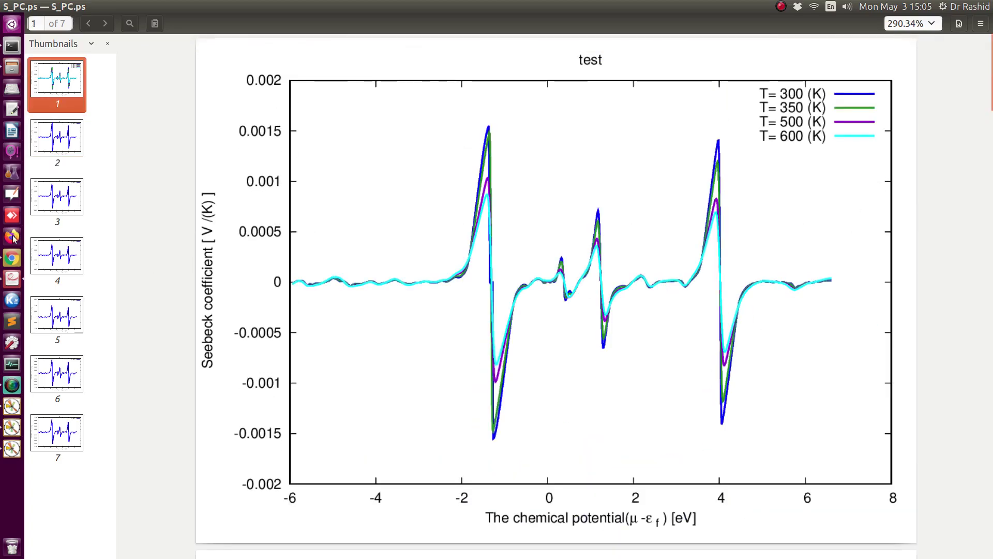
Step: Open Seebeck_xx.ps from the results folder, also viewing the Figure 3 and Figure 2 windows
{"action": "key", "text": "alt+Tab"}
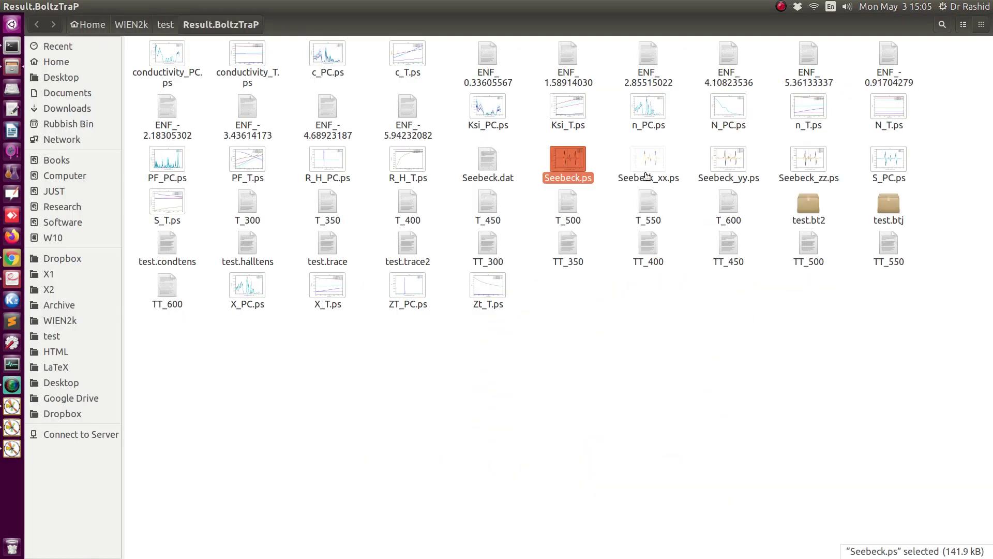
{"action": "double_click", "coordinate": [649, 161]}
{"action": "scroll", "coordinate": [674, 320], "scroll_direction": "up", "scroll_amount": 3}
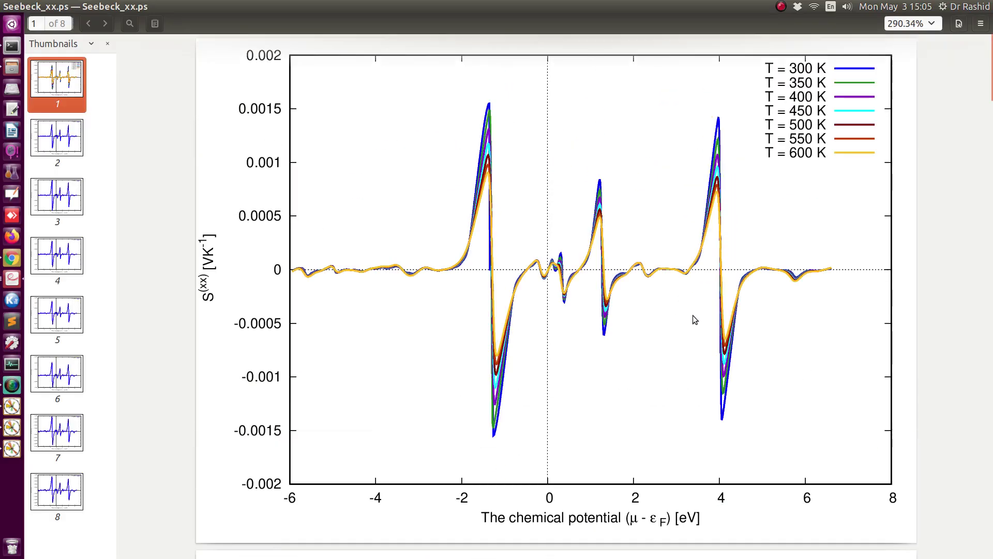
{"action": "scroll", "coordinate": [701, 335], "scroll_direction": "up", "scroll_amount": 2}
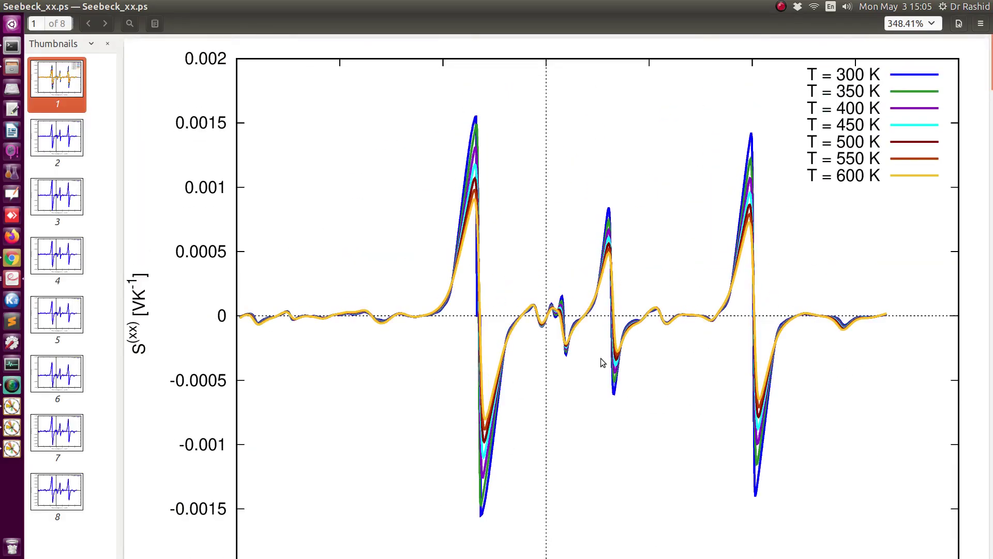
{"action": "left_click", "coordinate": [7, 409]}
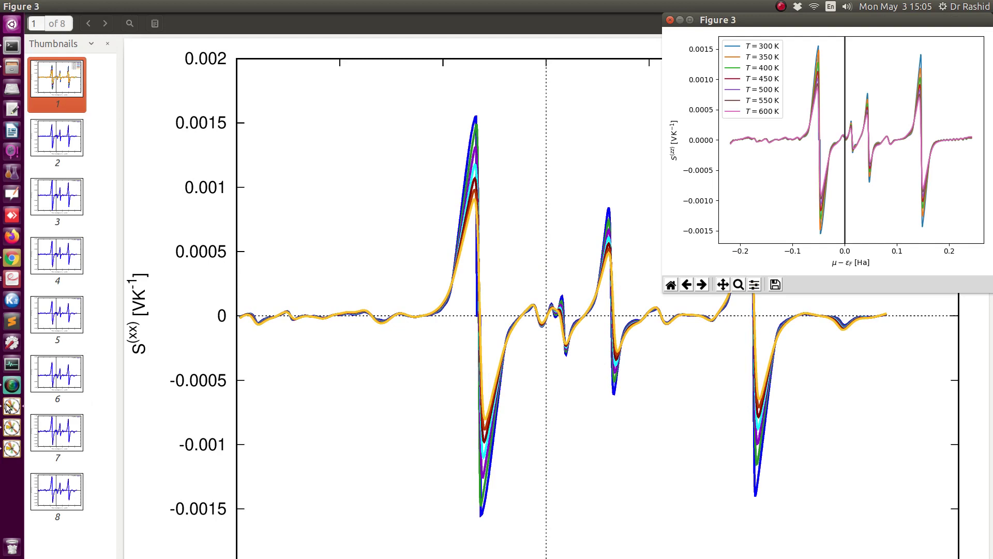
{"action": "left_click", "coordinate": [11, 427]}
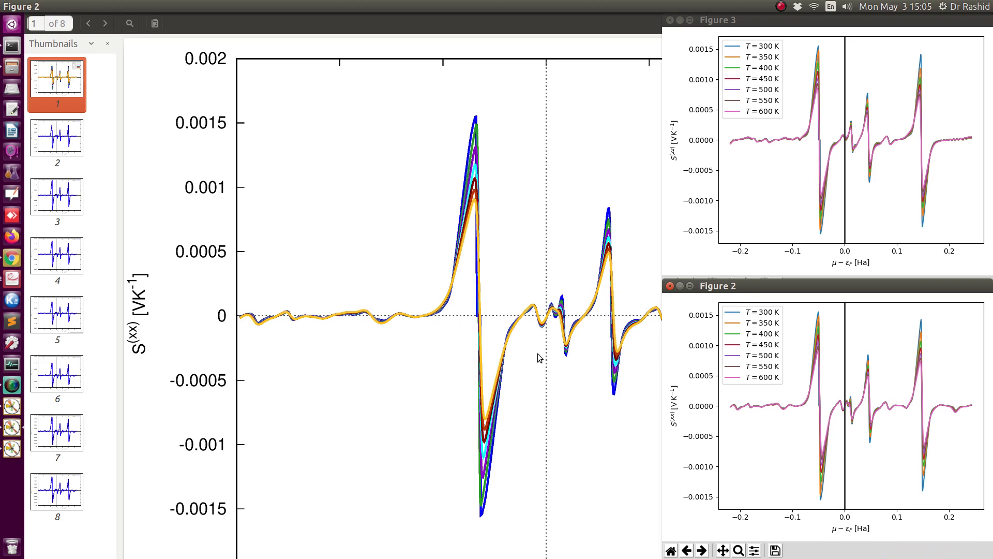
{"action": "left_click", "coordinate": [596, 457]}
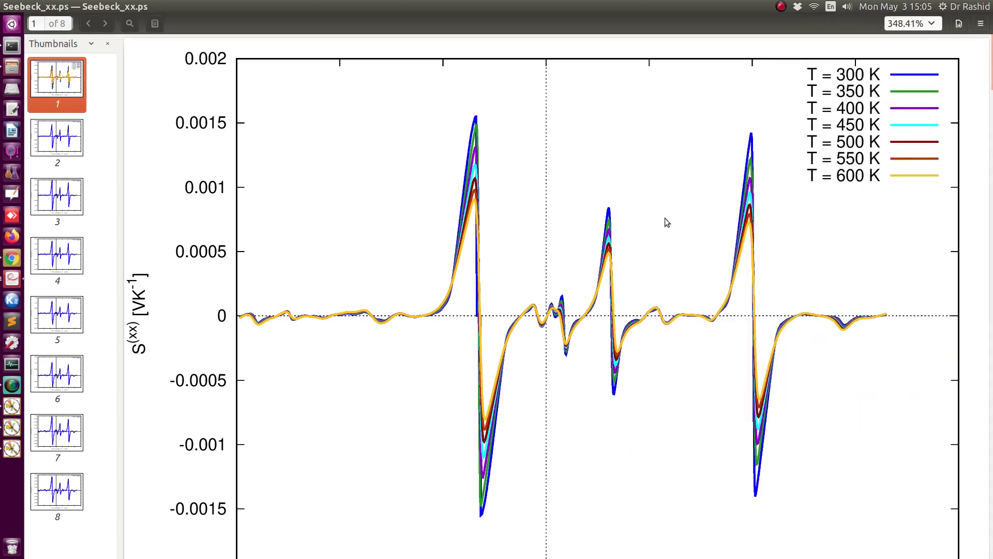
Step: Page Seebeck_xx.ps to its T = 350 K plot, then return to Result.BoltzTraP at Seebeck_yy.ps
{"action": "scroll", "coordinate": [544, 299], "scroll_direction": "down", "scroll_amount": 3}
{"action": "scroll", "coordinate": [544, 299], "scroll_direction": "down", "scroll_amount": 10}
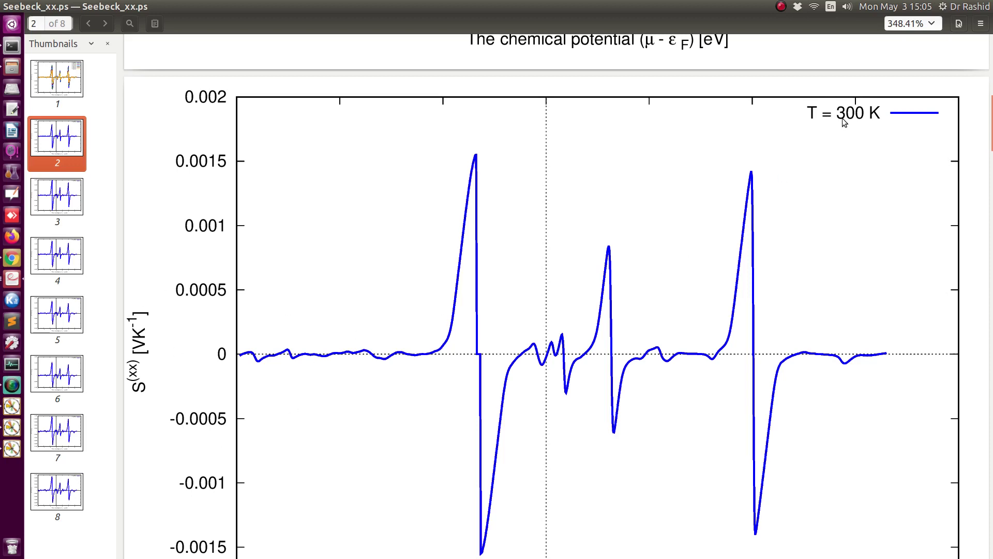
{"action": "scroll", "coordinate": [803, 208], "scroll_direction": "down", "scroll_amount": 15}
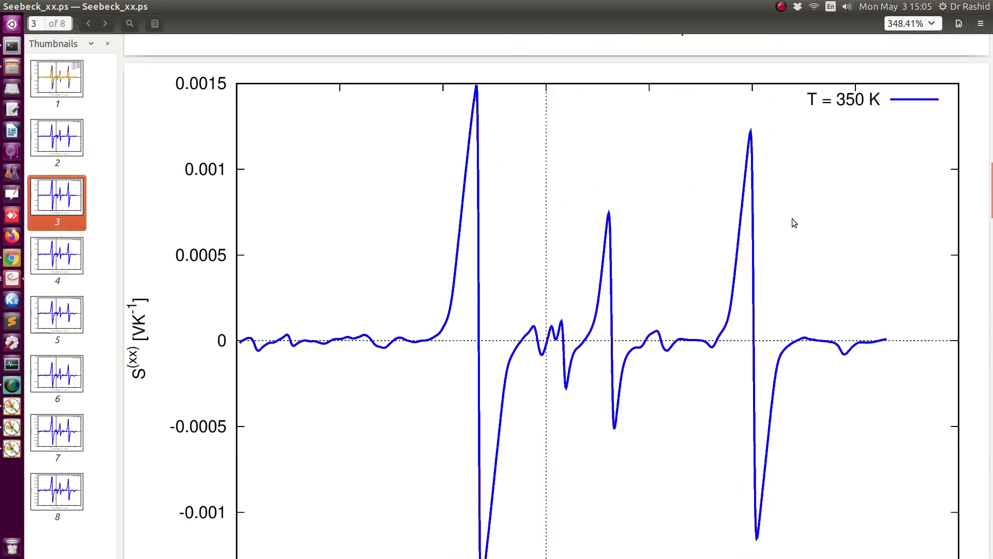
{"action": "left_click", "coordinate": [13, 67]}
{"action": "left_click", "coordinate": [729, 158]}
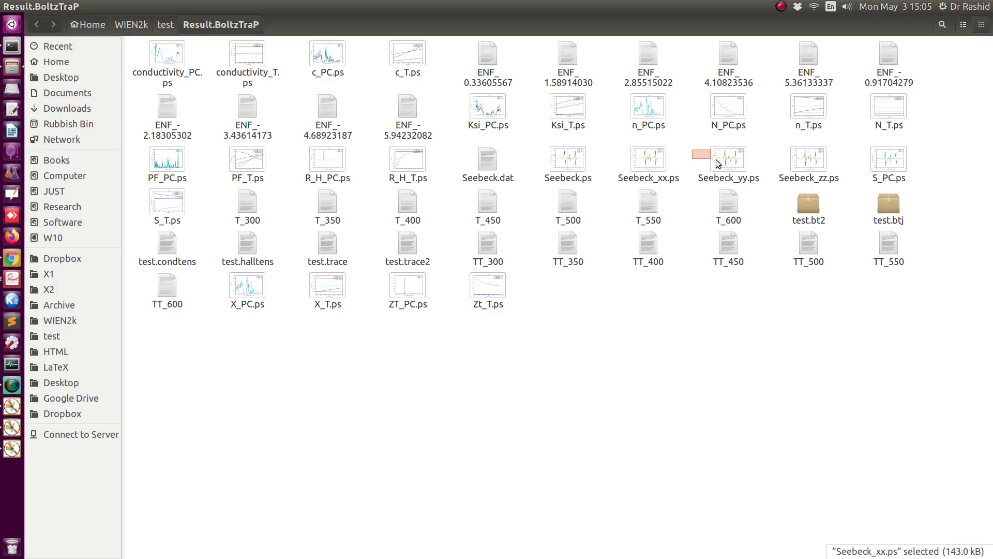
{"action": "left_click", "coordinate": [793, 156]}
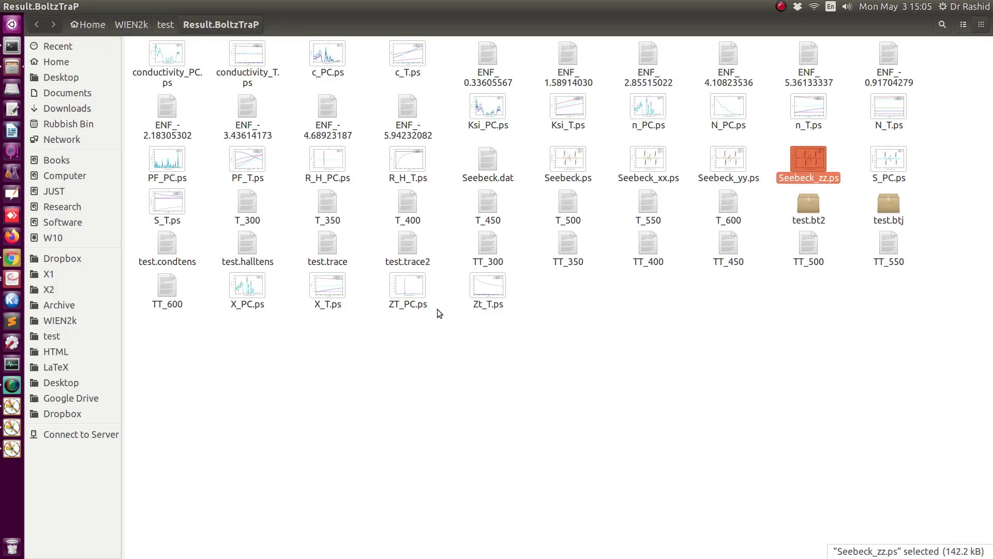
{"action": "double_click", "coordinate": [488, 160]}
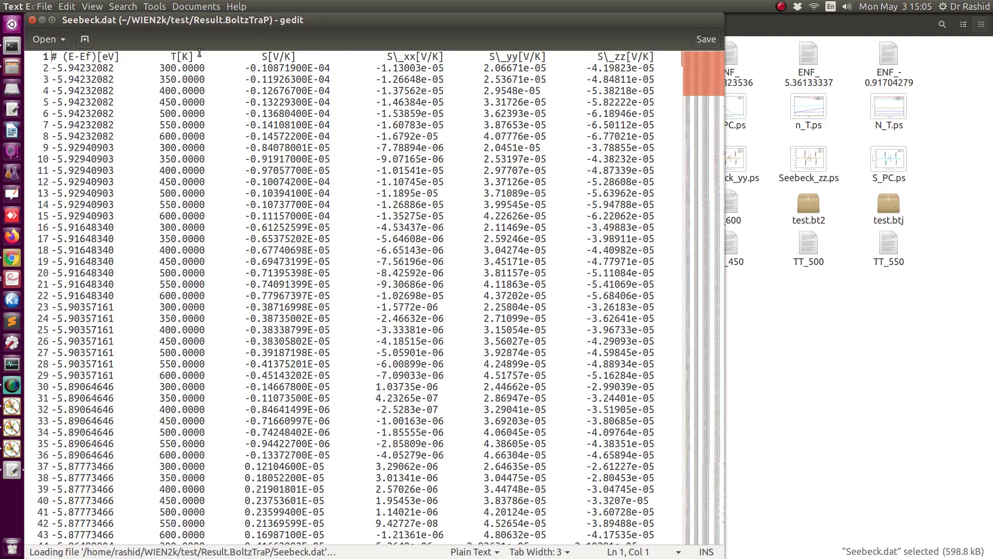
{"action": "left_click", "coordinate": [53, 20]}
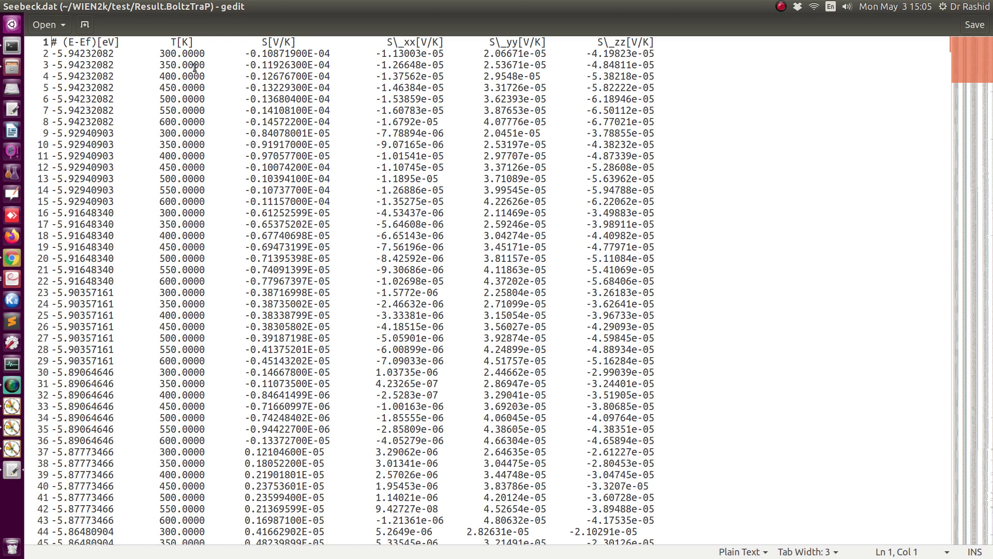
{"action": "left_click", "coordinate": [16, 6]}
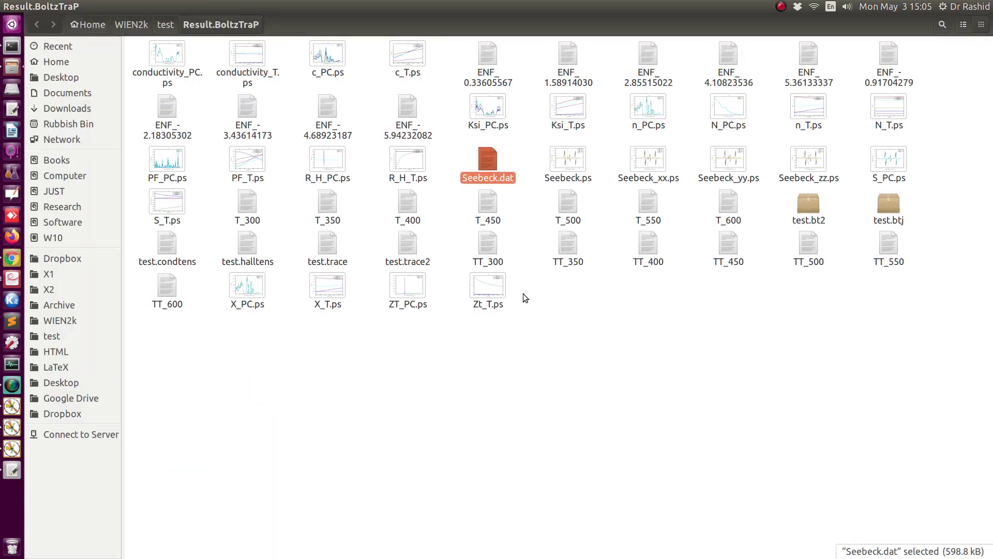
{"action": "double_click", "coordinate": [489, 244]}
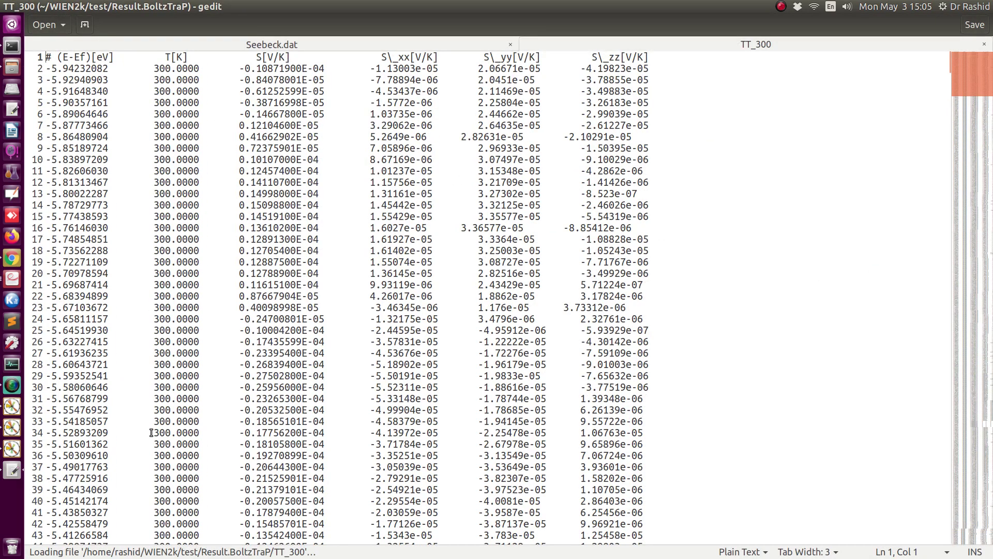
{"action": "key", "text": "alt+Tab"}
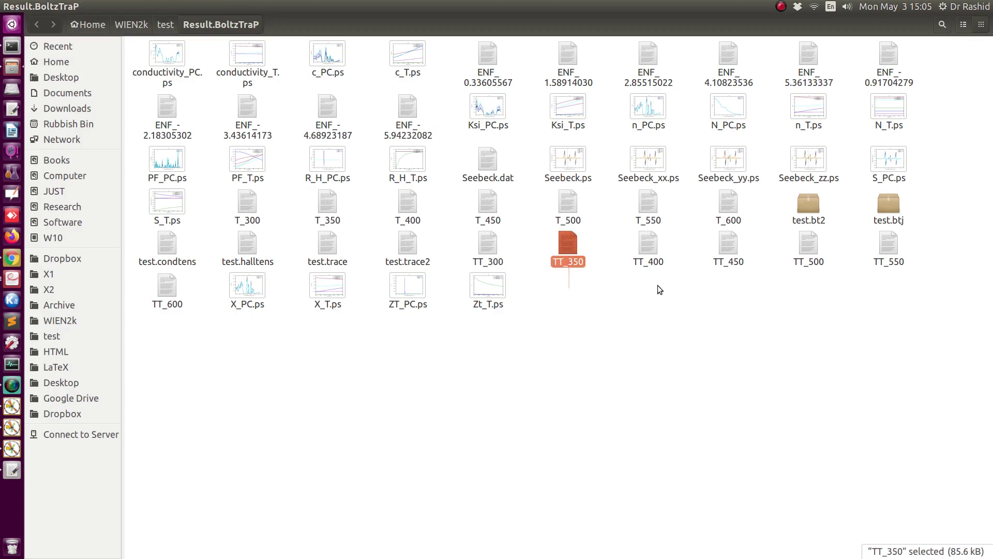
{"action": "left_click", "coordinate": [656, 260]}
{"action": "left_click", "coordinate": [734, 262]}
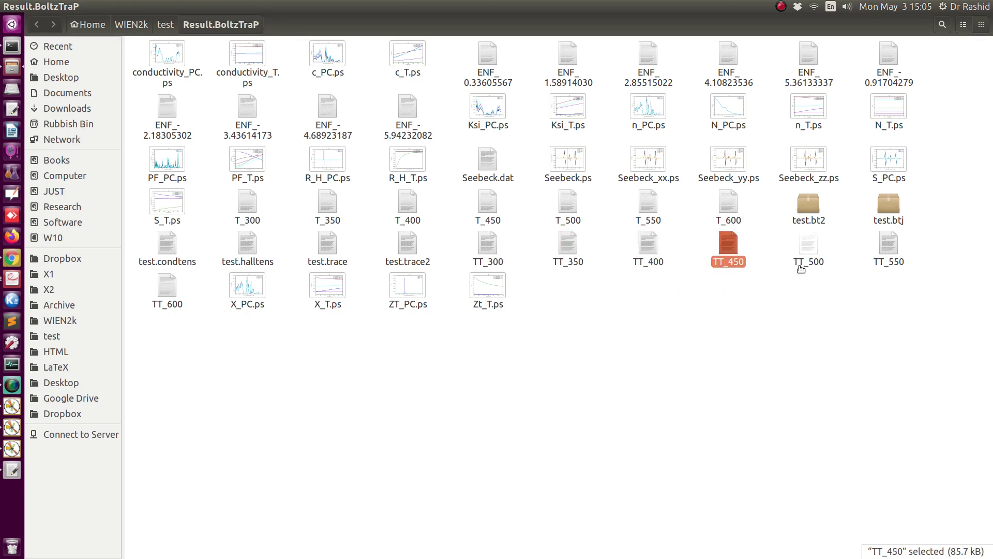
{"action": "left_click_drag", "start_coordinate": [807, 282], "coordinate": [818, 262]}
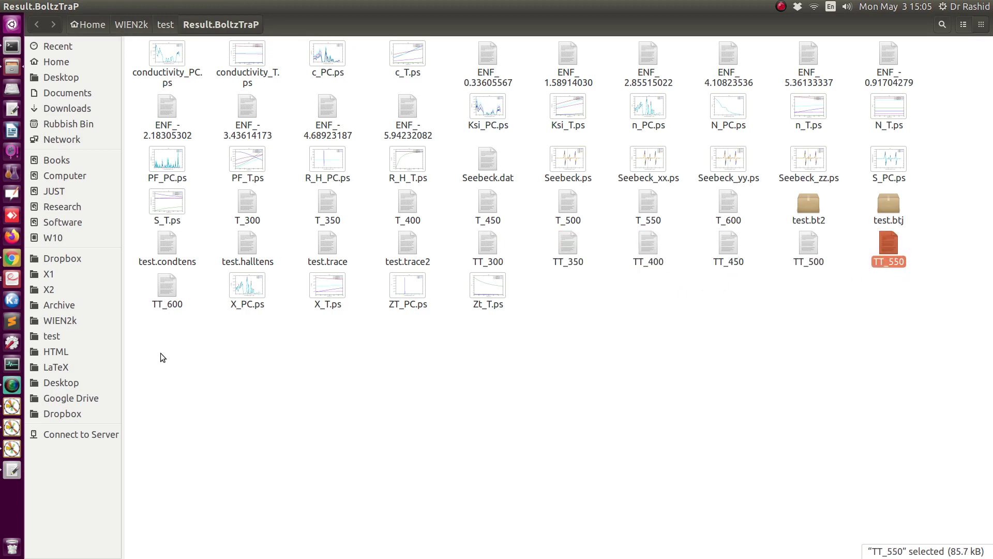
{"action": "left_click_drag", "start_coordinate": [164, 342], "coordinate": [175, 302]}
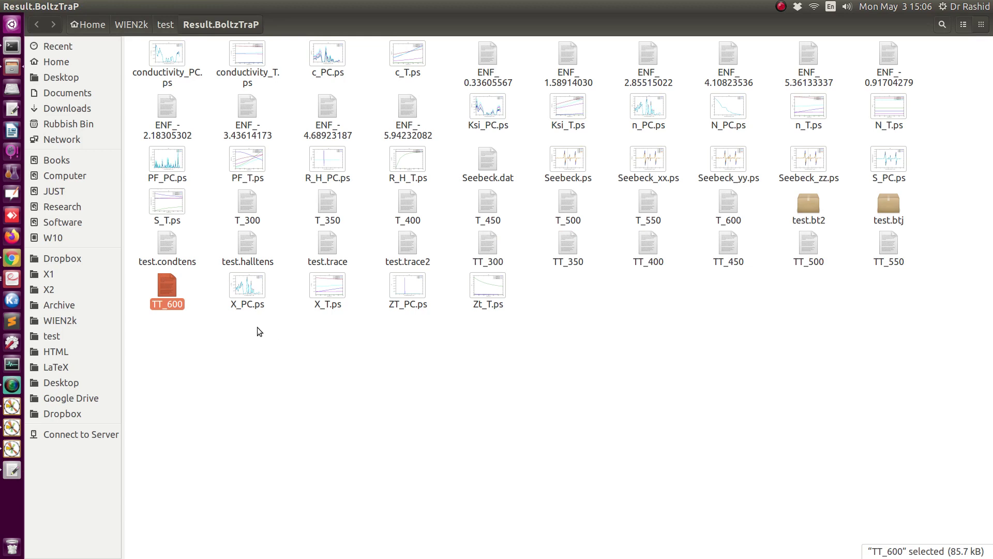
Step: Switch Chrome to the WIEN2k Tutorial tab showing the start of the Video Tutorials list
{"action": "left_click", "coordinate": [7, 260]}
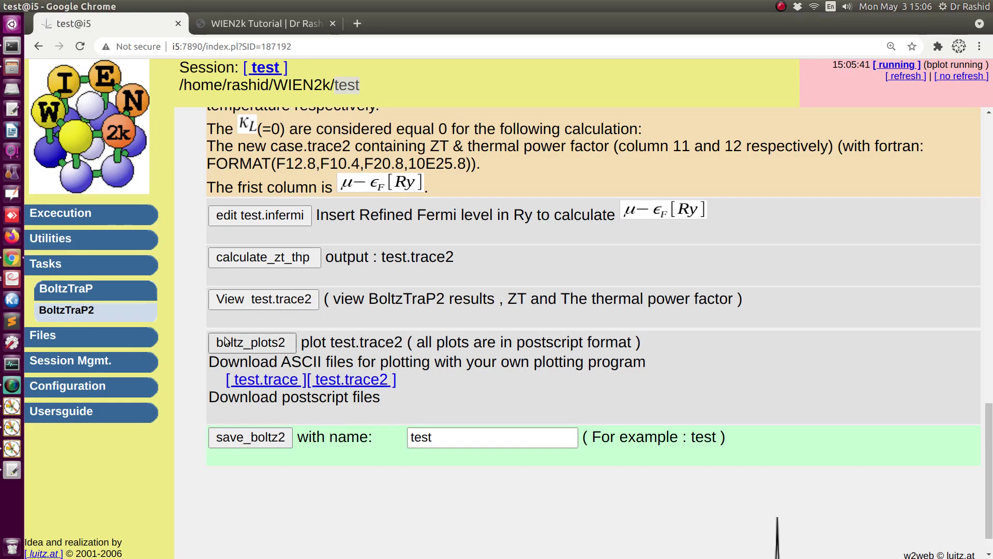
{"action": "key", "text": "alt+Tab"}
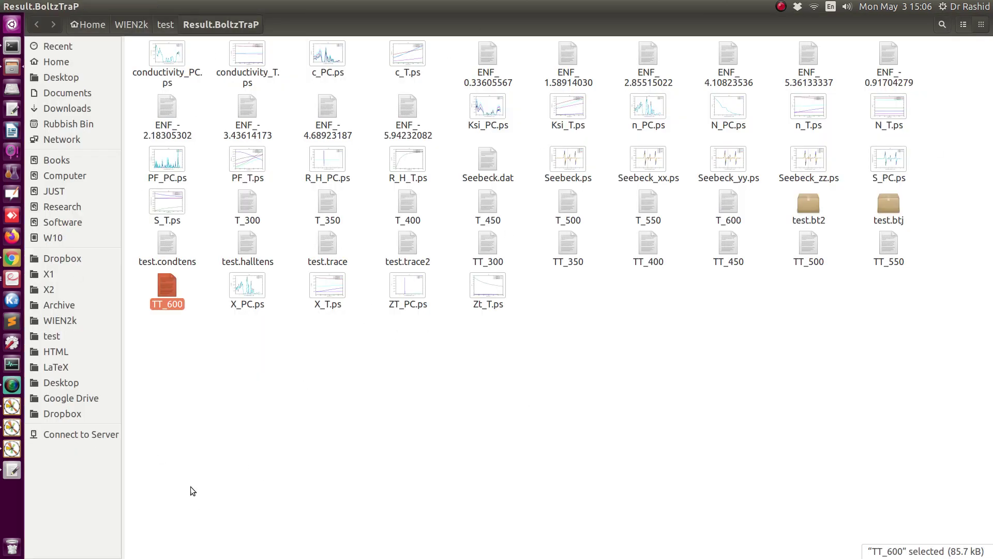
{"action": "left_click", "coordinate": [9, 262]}
{"action": "left_click", "coordinate": [271, 16]}
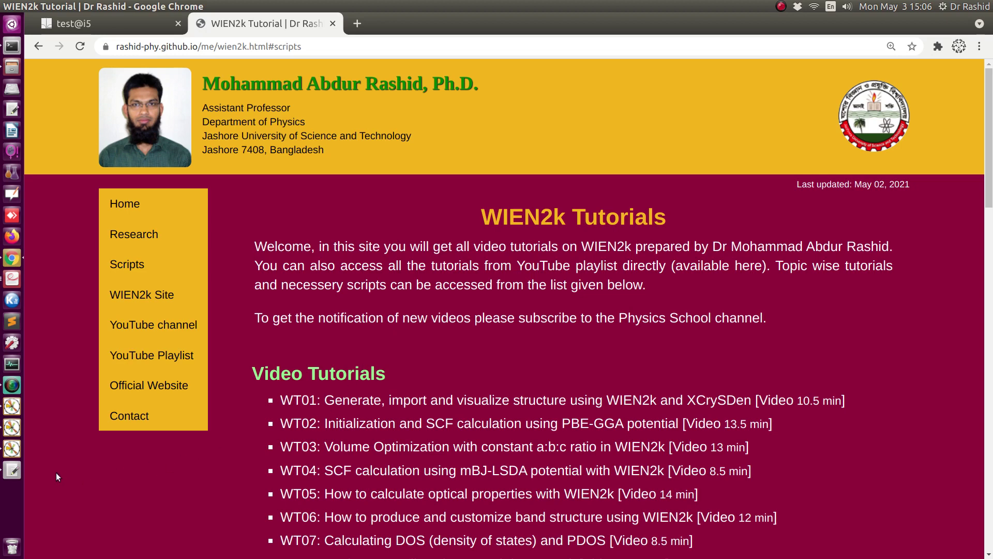
{"action": "left_click", "coordinate": [12, 471]}
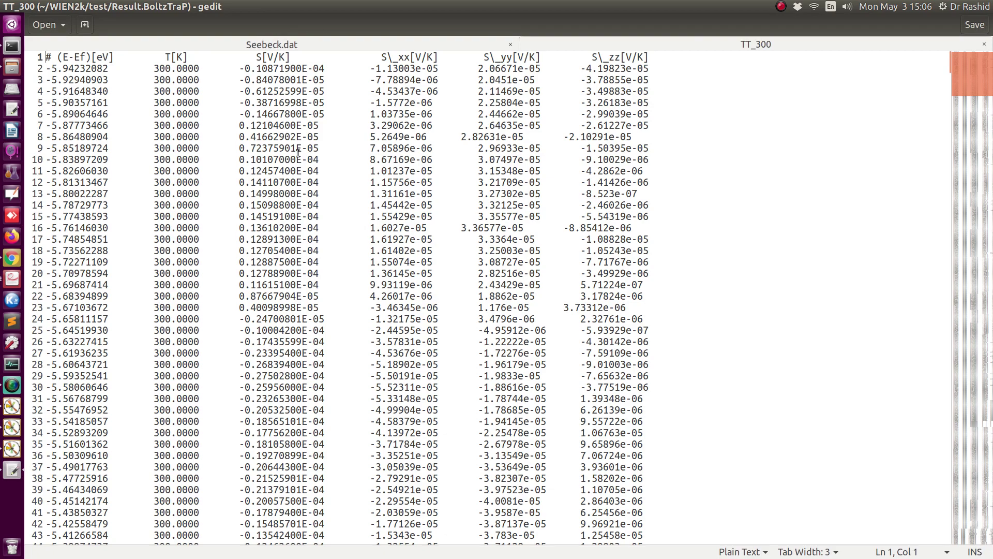
{"action": "left_click", "coordinate": [12, 259]}
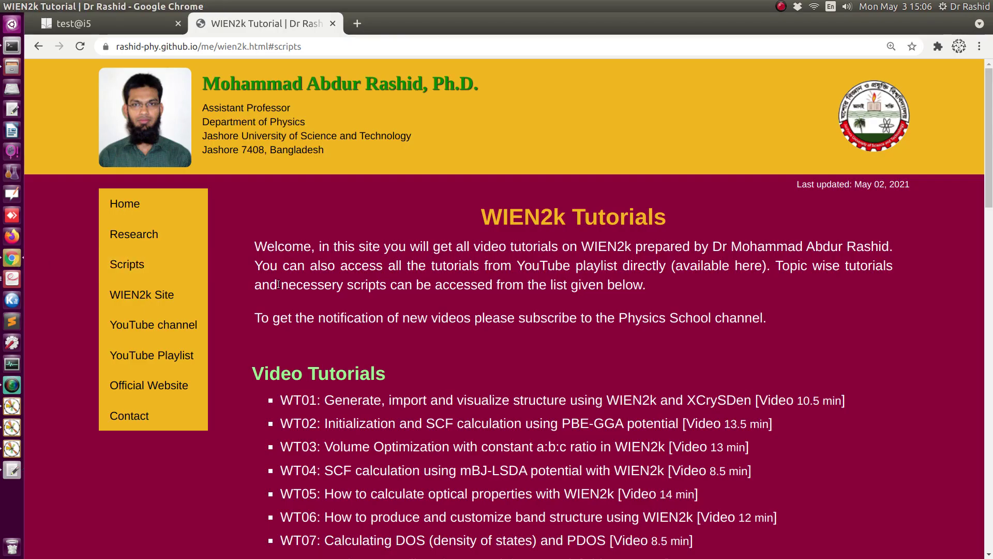